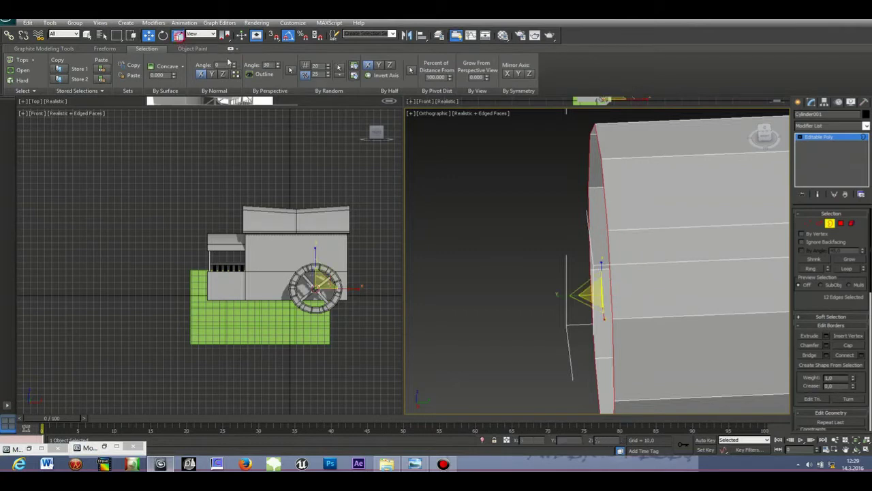
# Scale a copy of the axle cylinder's open end border inward as a new ring and move it outward about 1.3 units along Y
pyautogui.keyDown('shift'); pyautogui.moveTo(594, 295); pyautogui.dragTo(591, 314); pyautogui.keyUp('shift')
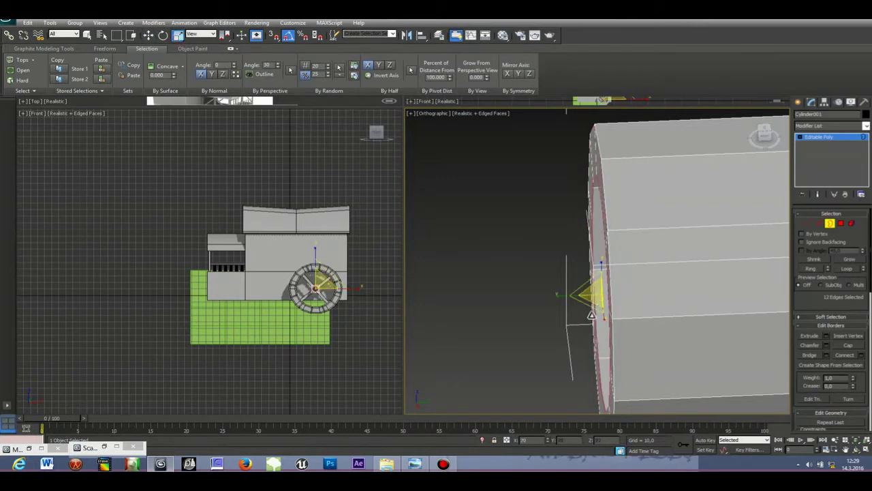
pyautogui.click(764, 134)
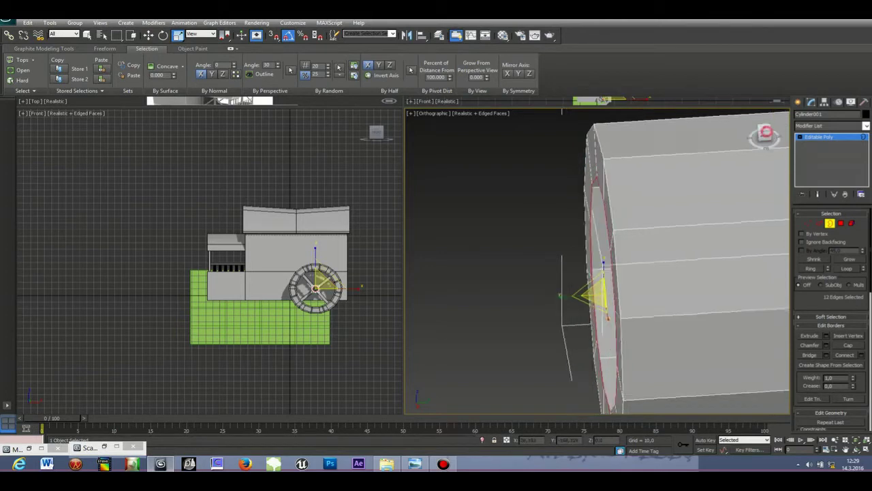
pyautogui.moveTo(776, 135); pyautogui.dragTo(765, 135)
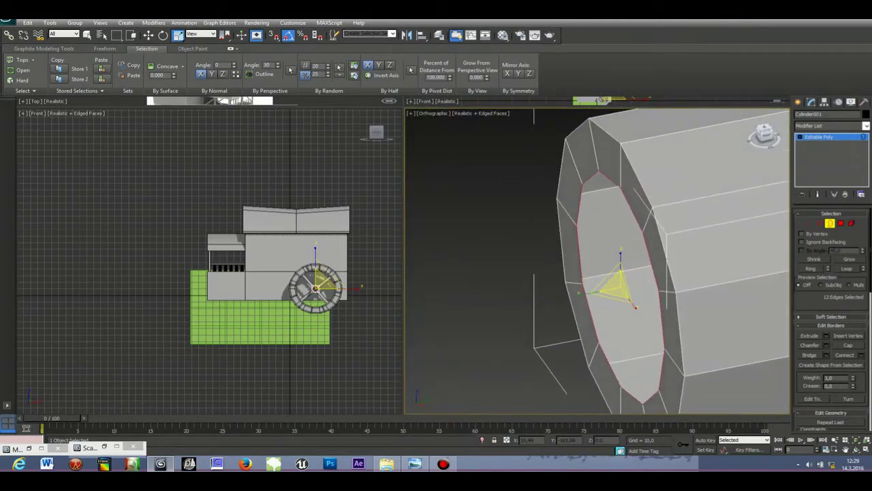
pyautogui.press('w')
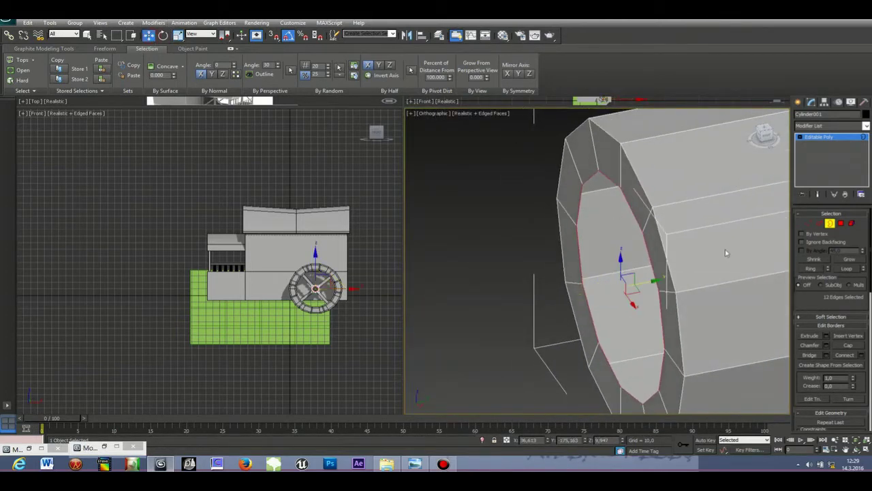
pyautogui.moveTo(656, 280); pyautogui.dragTo(619, 287)
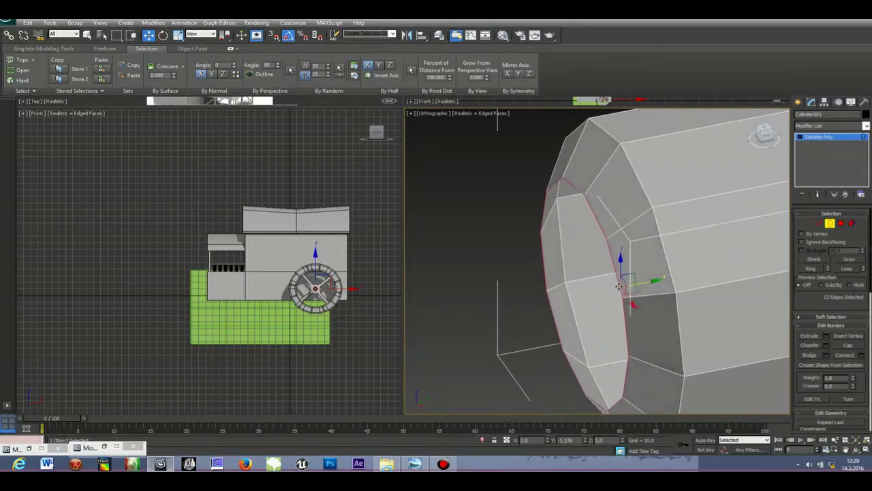
# Chamfer the edge loop around the axle's outer end rim with 2 segments and an amount of about 0.363
pyautogui.click(820, 223)
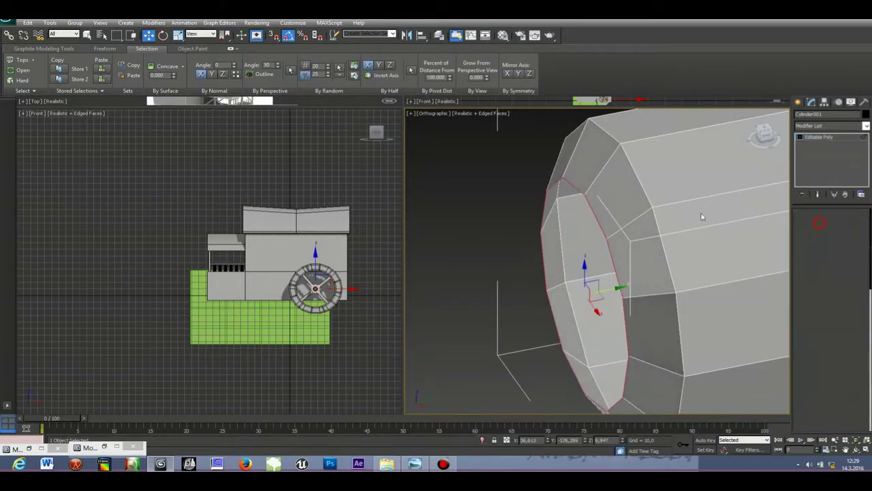
pyautogui.click(644, 199)
pyautogui.doubleClick(667, 257)
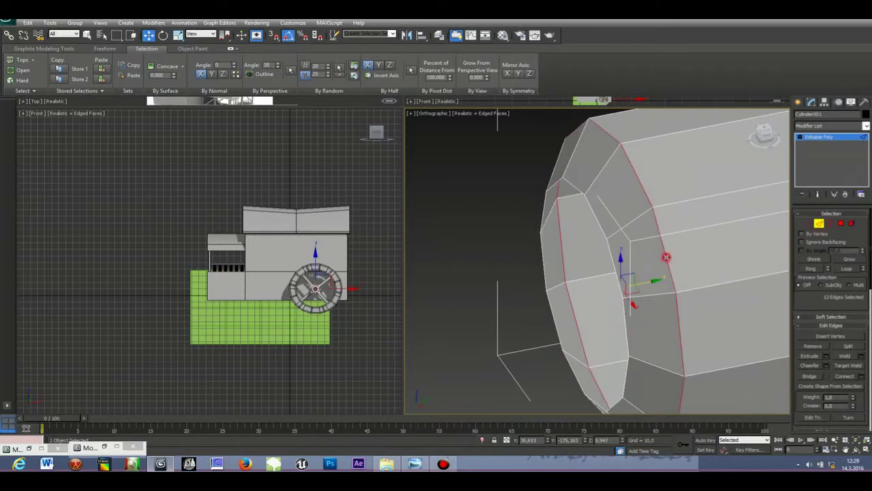
pyautogui.click(862, 377)
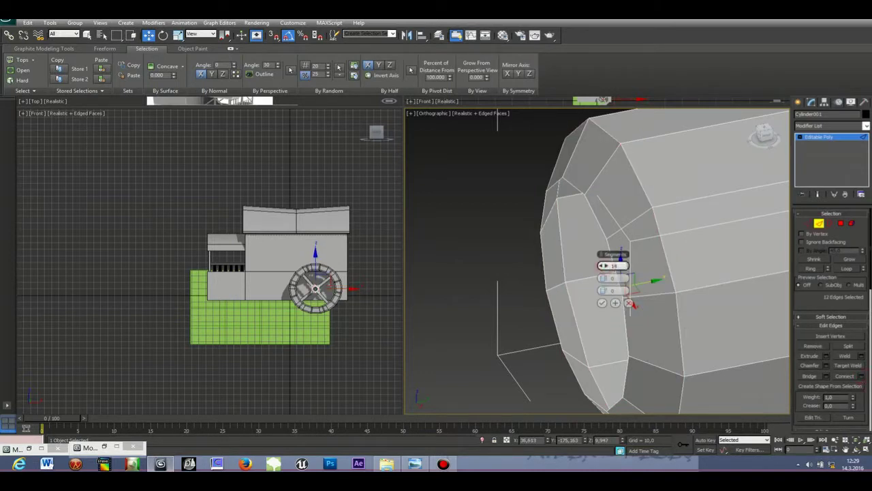
pyautogui.click(629, 303)
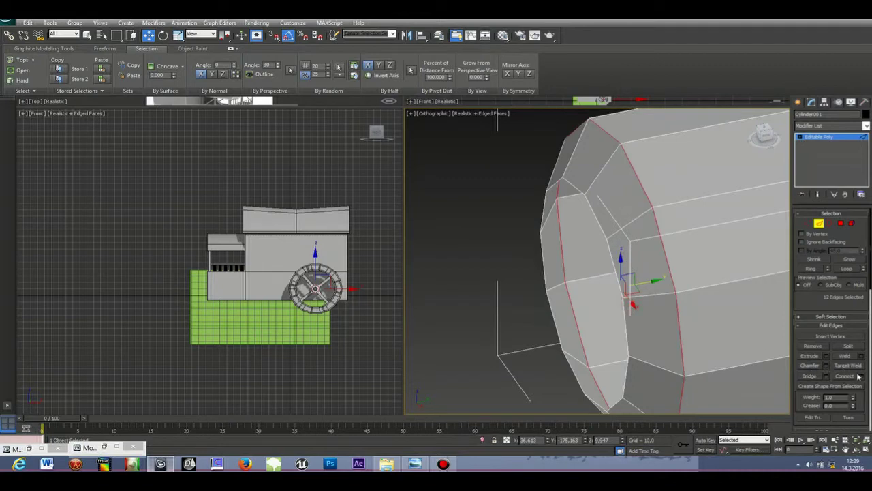
pyautogui.click(827, 366)
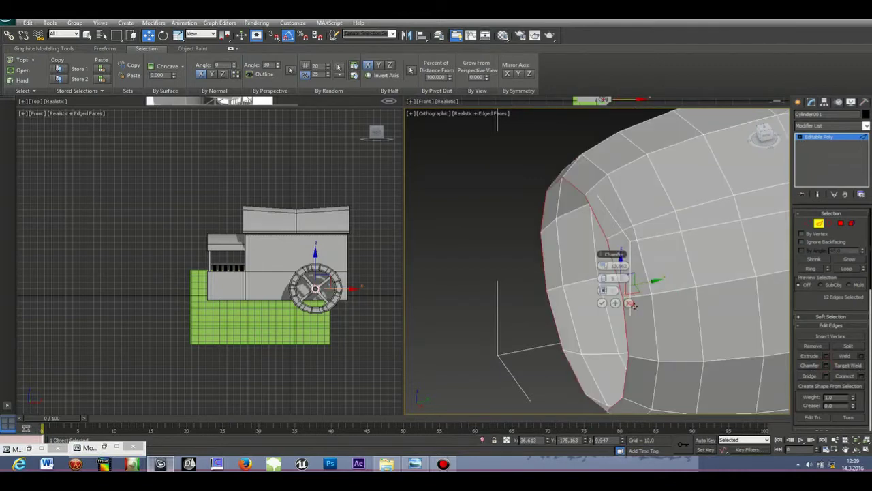
pyautogui.click(601, 280)
pyautogui.click(601, 279)
pyautogui.click(600, 279)
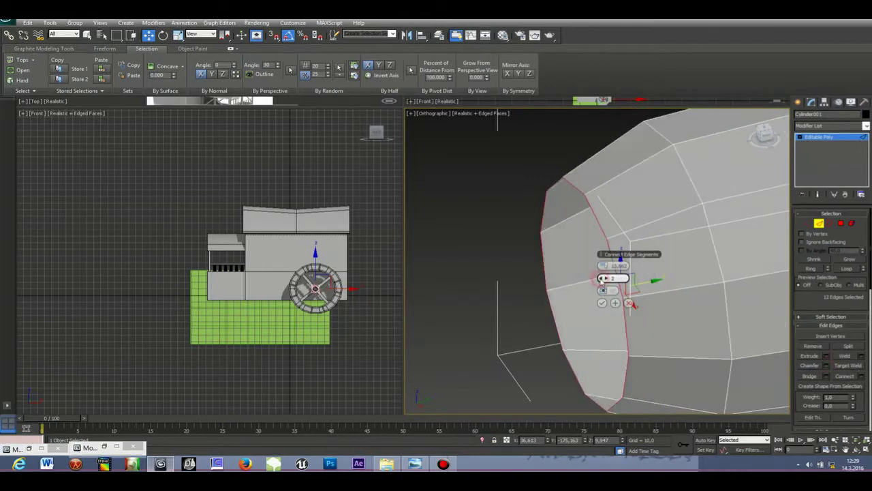
pyautogui.moveTo(605, 266); pyautogui.dragTo(671, 267)
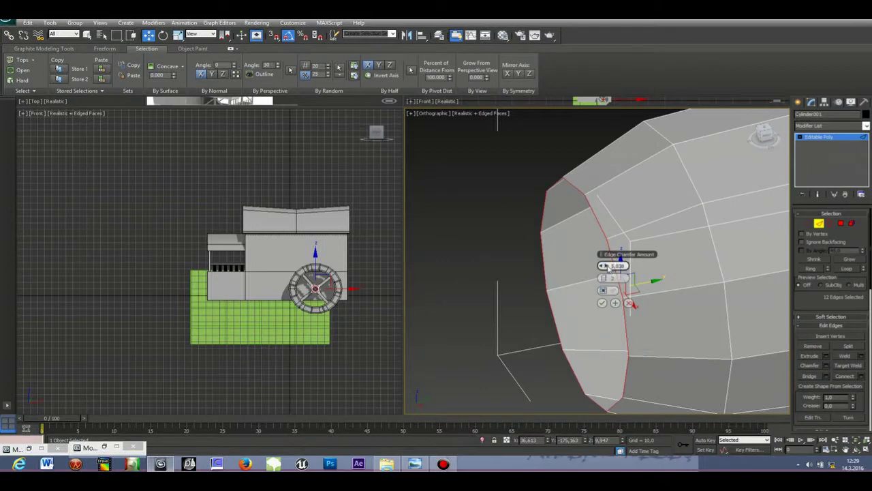
pyautogui.moveTo(605, 266); pyautogui.dragTo(449, 278)
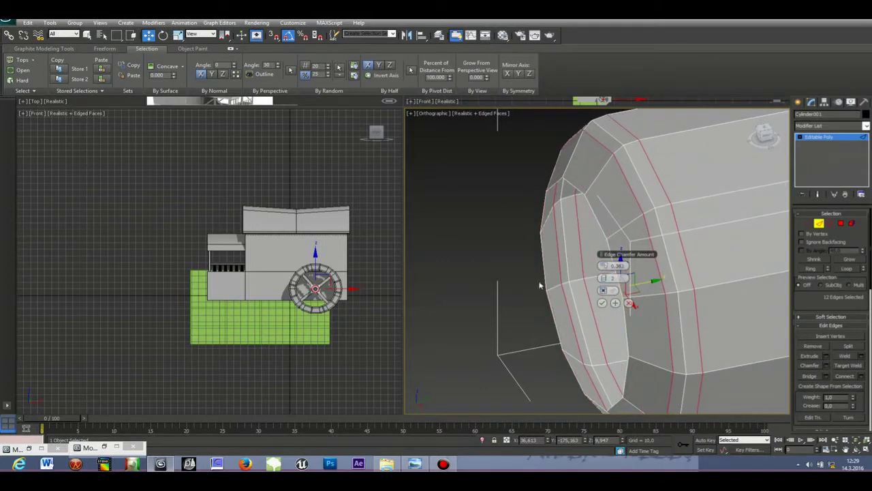
pyautogui.click(602, 303)
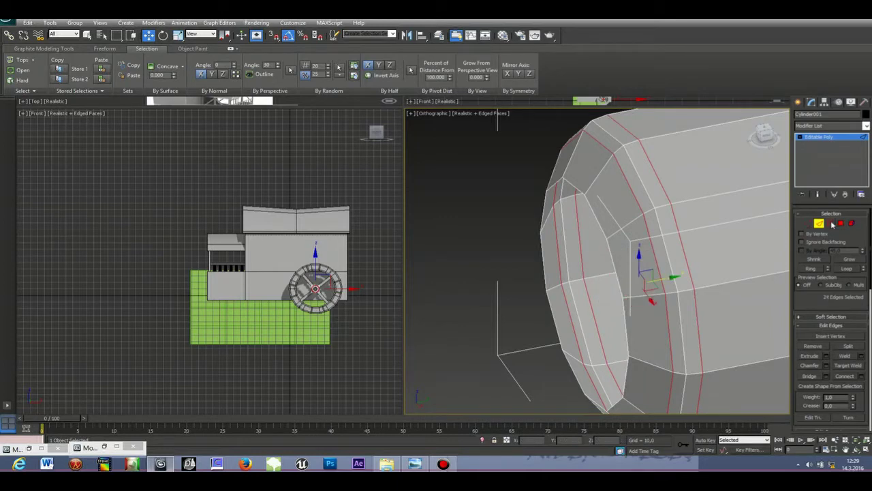
# With snapping on, move the axle's open end border inward along Y, flush with the outer chamfer loop
pyautogui.click(830, 224)
pyautogui.click(609, 262)
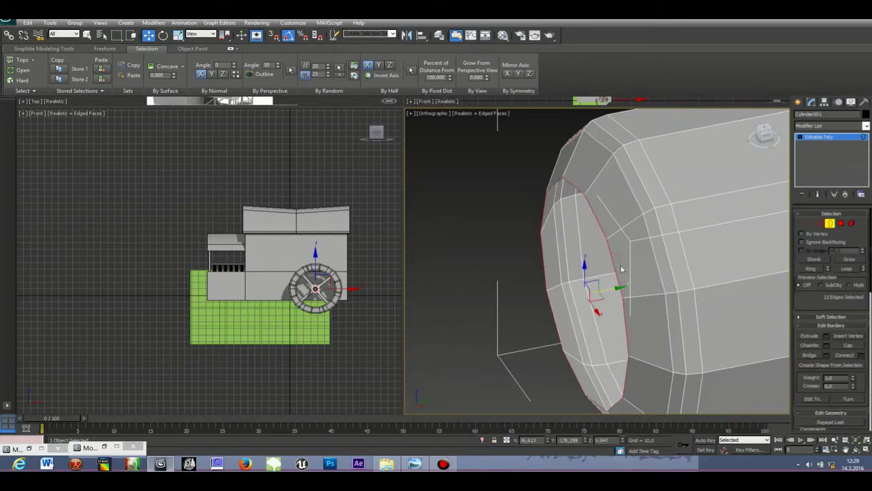
pyautogui.press('s')
pyautogui.moveTo(616, 289); pyautogui.dragTo(641, 216)
# Cap the open border at the axle's end and clear the border selection
pyautogui.moveTo(767, 130); pyautogui.dragTo(761, 114)
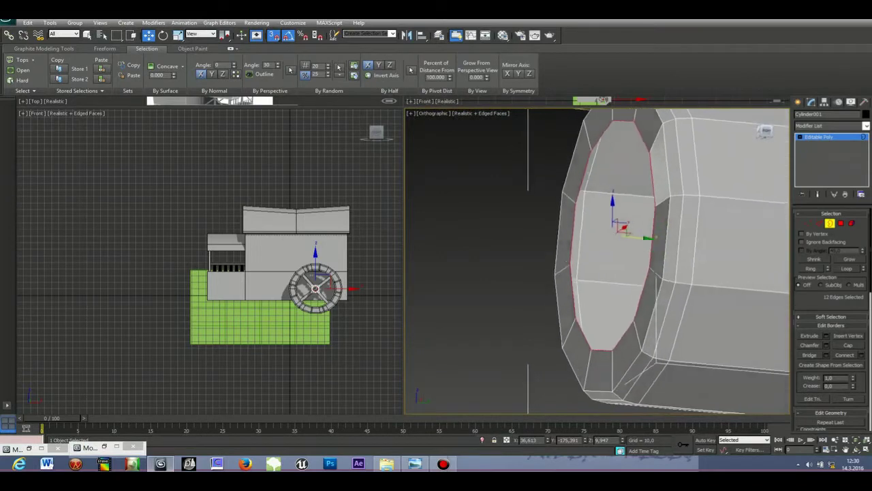
pyautogui.keyDown('alt'); pyautogui.moveTo(633, 224); pyautogui.dragTo(624, 274, button='middle'); pyautogui.keyUp('alt')
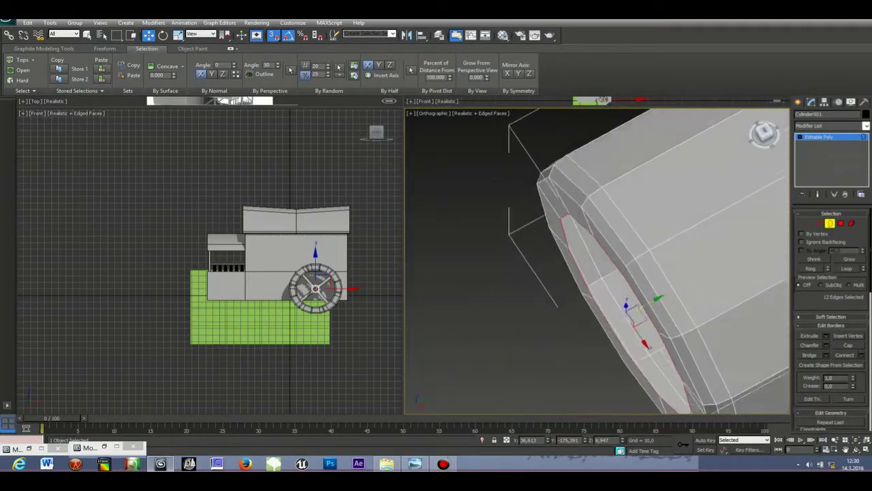
pyautogui.moveTo(764, 133); pyautogui.dragTo(744, 118)
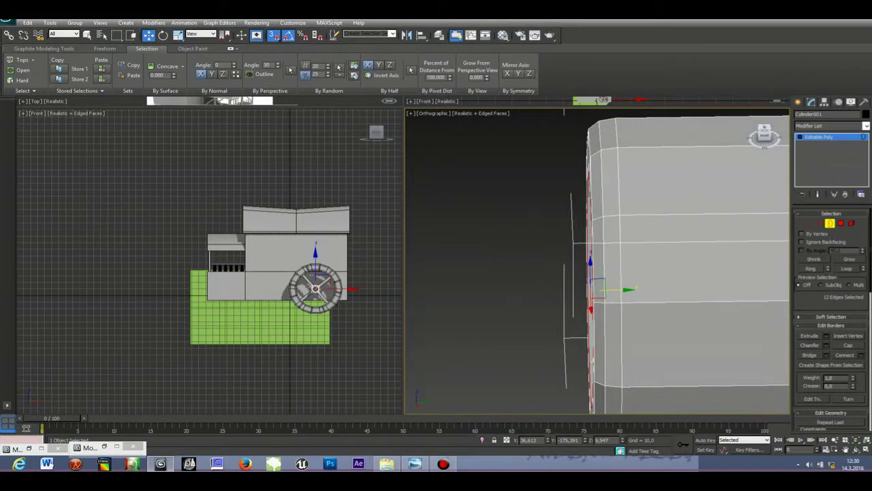
pyautogui.click(853, 347)
pyautogui.click(494, 212)
pyautogui.click(593, 200)
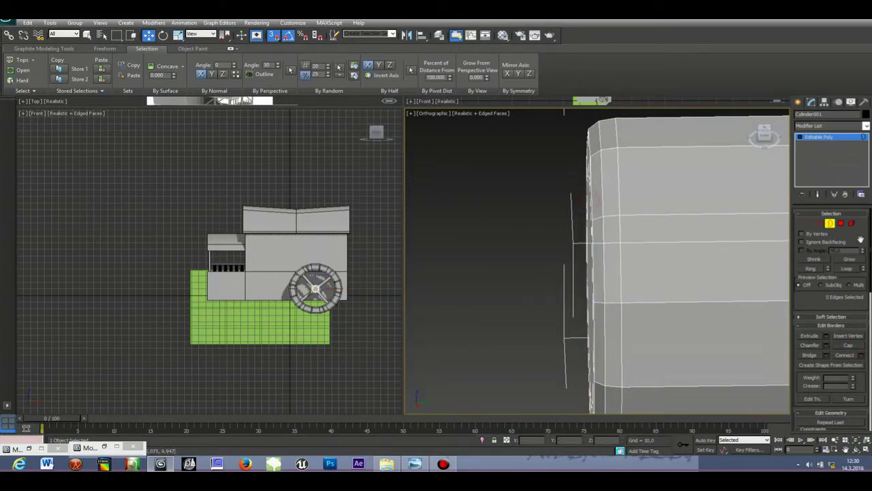
# With snapping off, select the outermost chamfer edge loop at the axle's end and scale it down uniformly
pyautogui.click(819, 223)
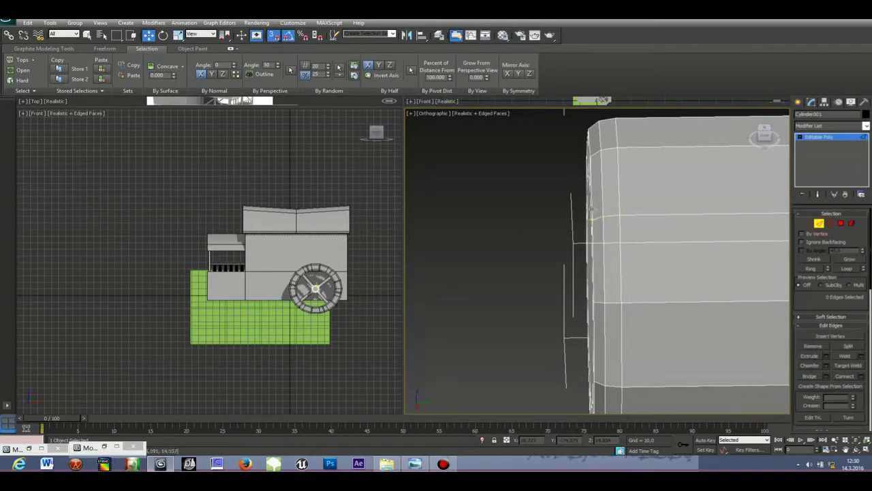
pyautogui.click(594, 206)
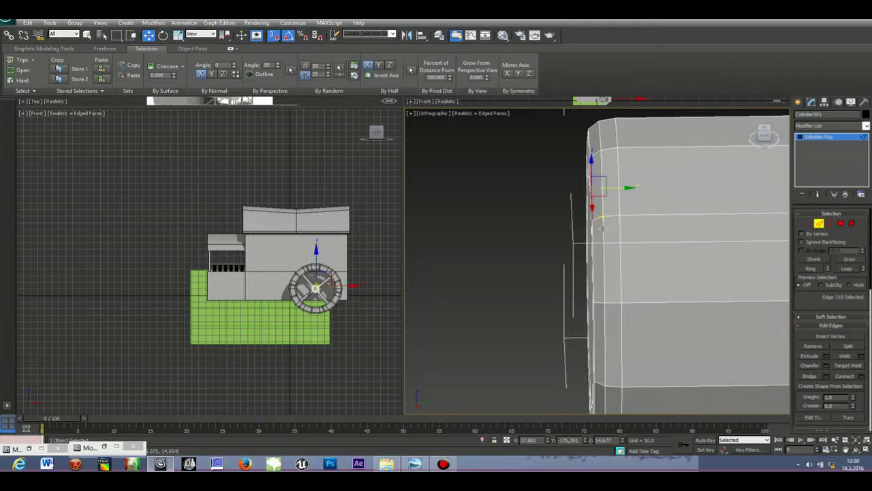
pyautogui.press('s')
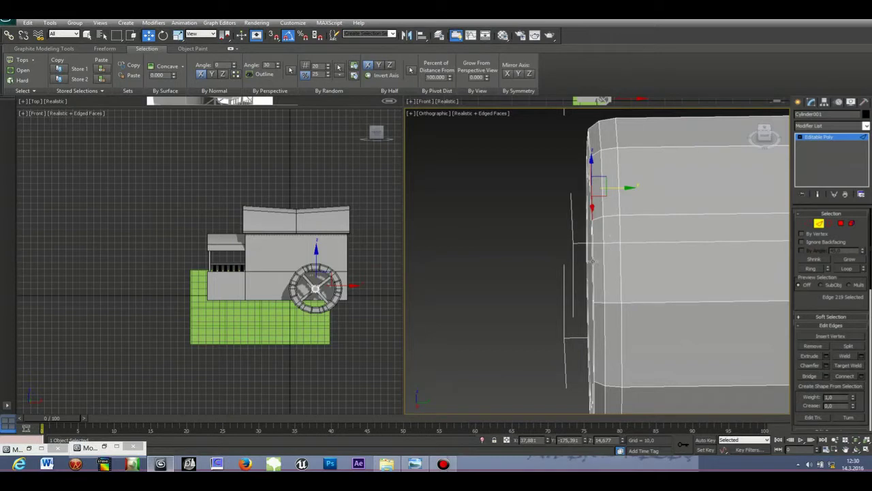
pyautogui.doubleClick(592, 261)
pyautogui.click(179, 37)
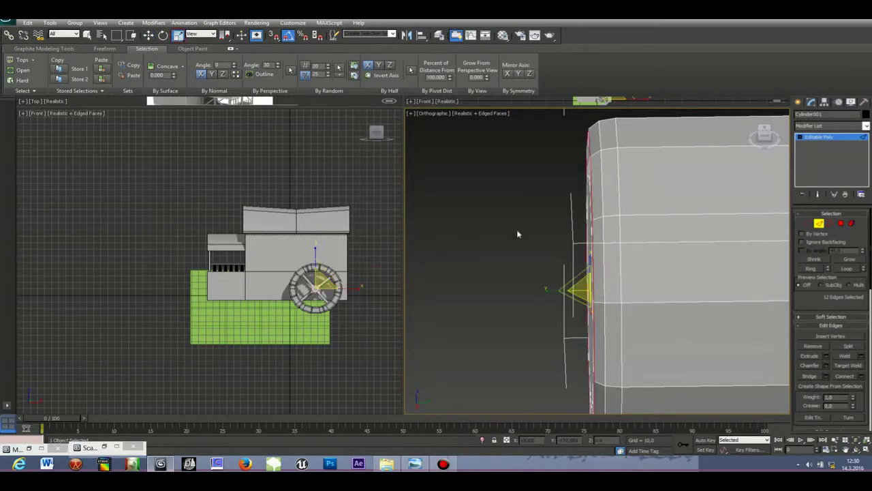
pyautogui.moveTo(586, 287); pyautogui.dragTo(585, 293)
# Scale the middle chamfer edge loop of the axle's end down slightly to round the rim, and clear the selection
pyautogui.click(605, 235)
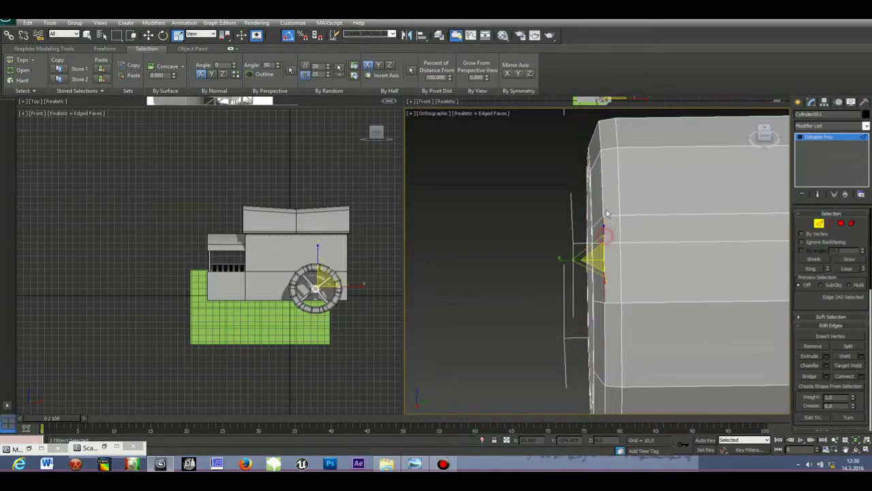
pyautogui.doubleClick(604, 206)
pyautogui.moveTo(594, 292); pyautogui.dragTo(593, 293)
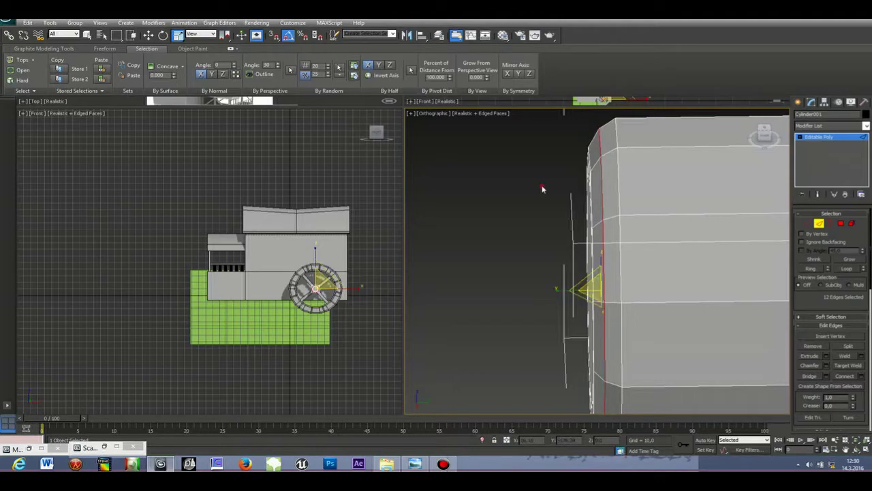
pyautogui.click(543, 189)
# Leave edge editing, deselect the axle, and compare the water wheel from several angles with the mill reference image
pyautogui.moveTo(767, 134)
pyautogui.mouseDown()
pyautogui.moveTo(773, 140)
pyautogui.moveTo(763, 142)
pyautogui.mouseUp()
pyautogui.scroll(-4, 755, 170)
pyautogui.scroll(-8, 756, 170)
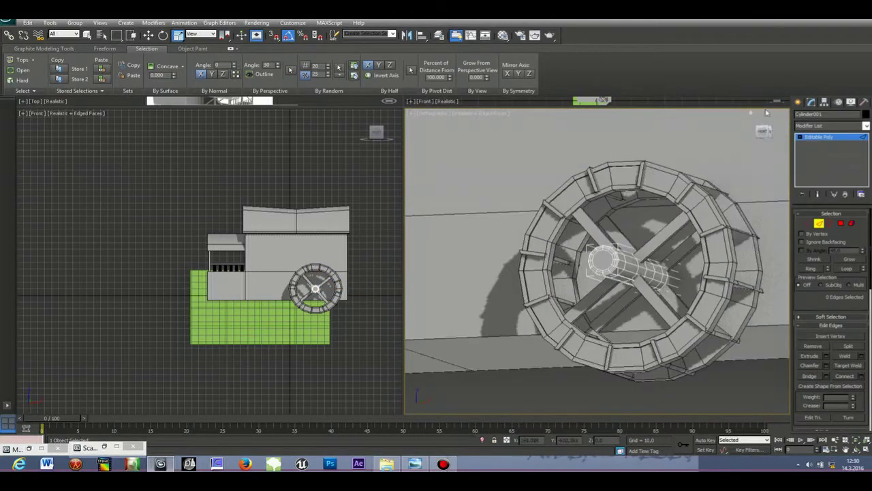
pyautogui.click(798, 102)
pyautogui.click(715, 411)
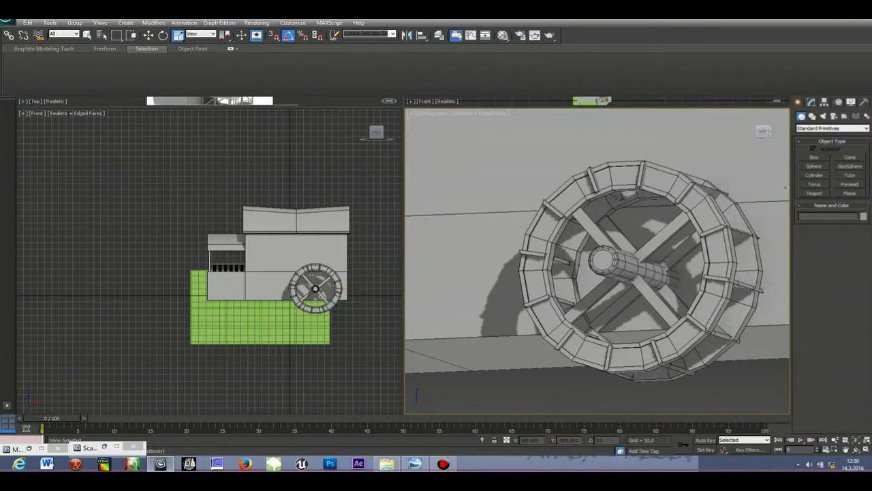
pyautogui.moveTo(766, 133)
pyautogui.mouseDown()
pyautogui.moveTo(748, 136)
pyautogui.moveTo(768, 135)
pyautogui.moveTo(751, 146)
pyautogui.moveTo(767, 135)
pyautogui.moveTo(758, 135)
pyautogui.mouseUp()
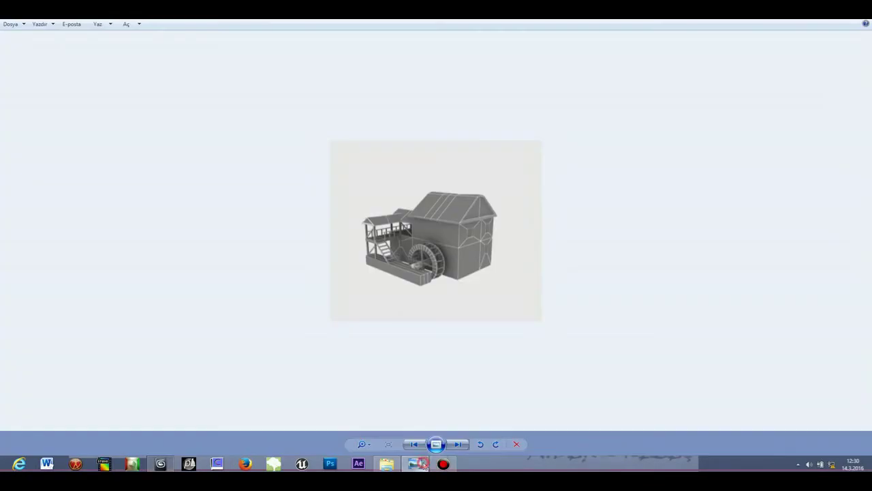
pyautogui.click(418, 463)
pyautogui.click(161, 463)
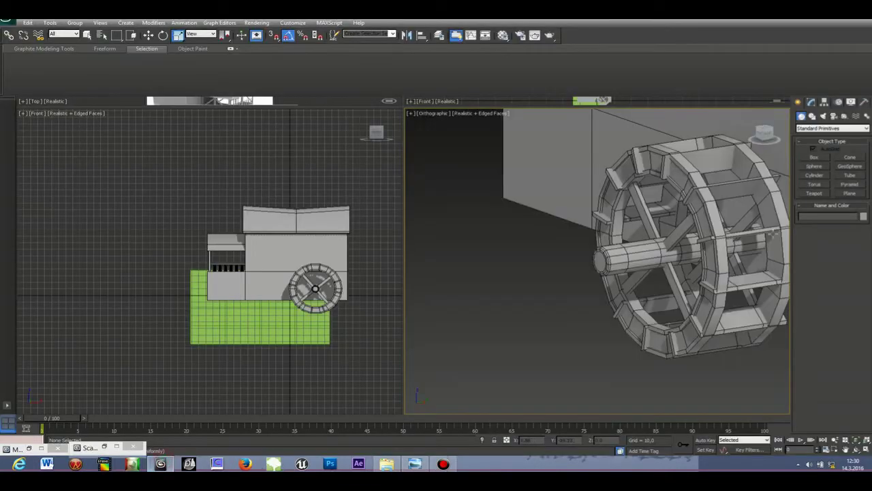
pyautogui.moveTo(767, 133)
pyautogui.mouseDown()
pyautogui.moveTo(734, 130)
pyautogui.moveTo(764, 140)
pyautogui.mouseUp()
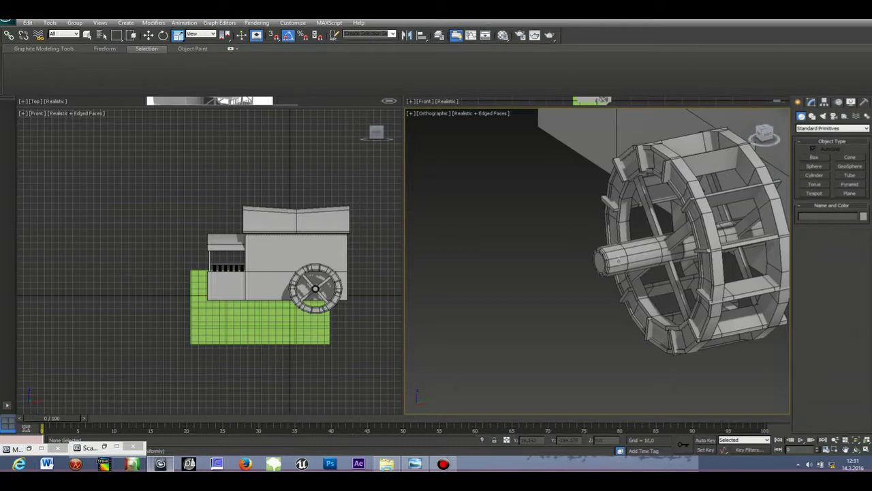
# Undo the accidental scaling of the axle and activate the Box primitive with AutoGrid
pyautogui.click(606, 262)
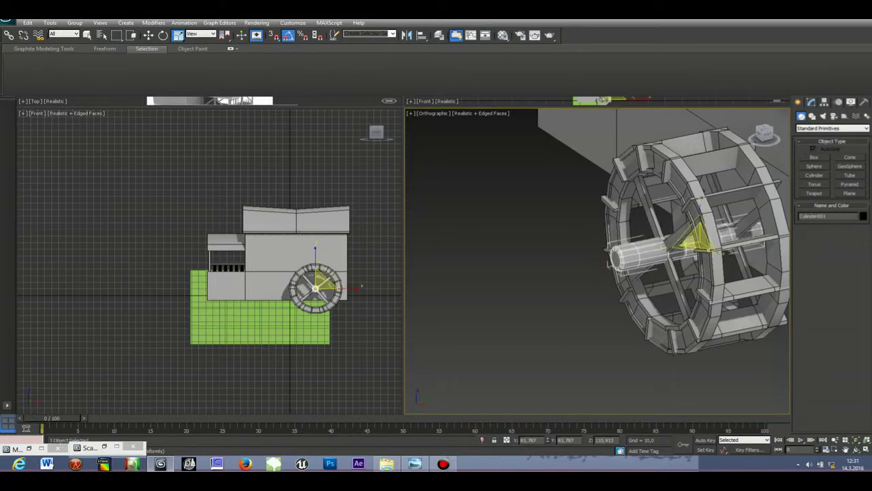
pyautogui.hotkey('ctrl', 'z')
pyautogui.click(814, 158)
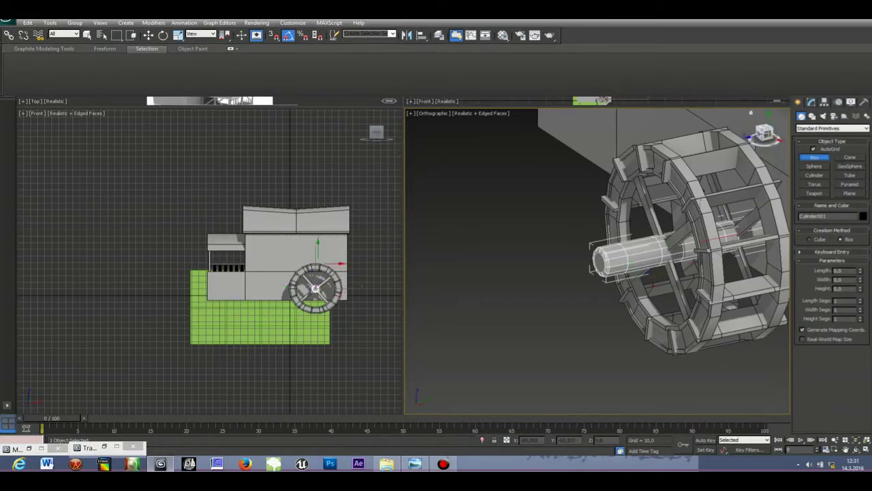
pyautogui.moveTo(766, 134); pyautogui.dragTo(772, 144)
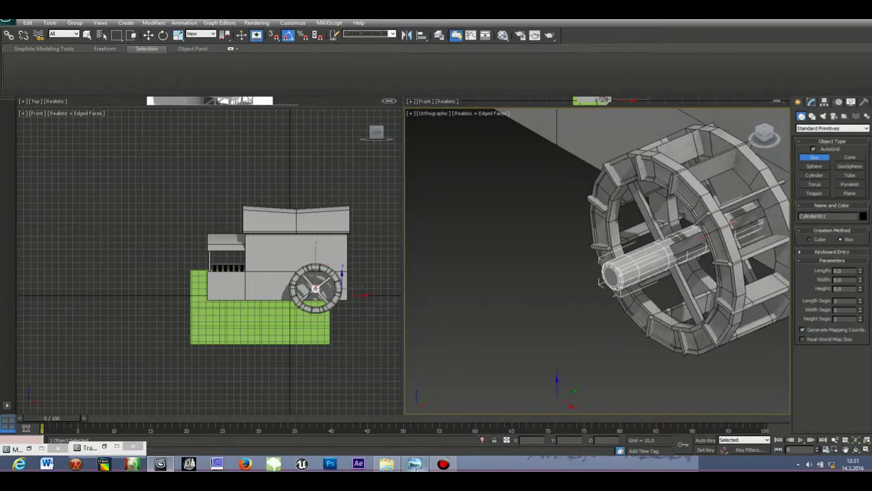
# Examine the reference image for the parts around the mill's water wheel and return to the 3D scene
pyautogui.click(415, 466)
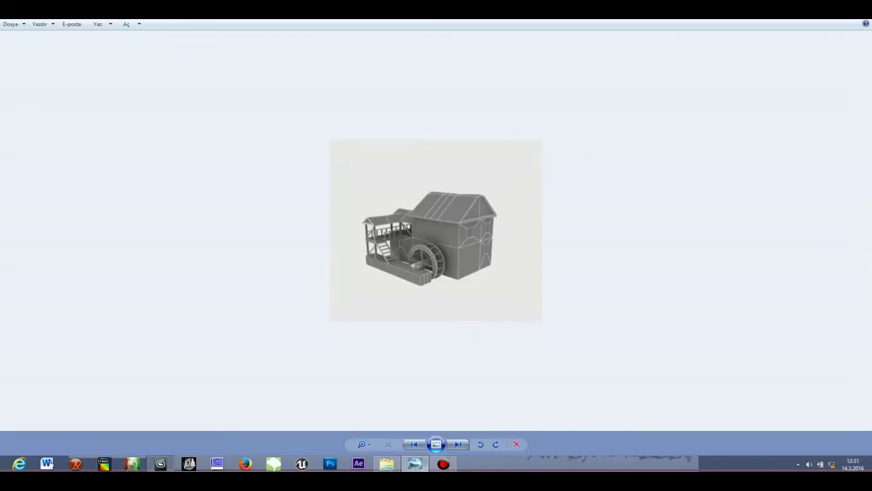
pyautogui.click(823, 15)
pyautogui.click(700, 161)
pyautogui.moveTo(419, 466)
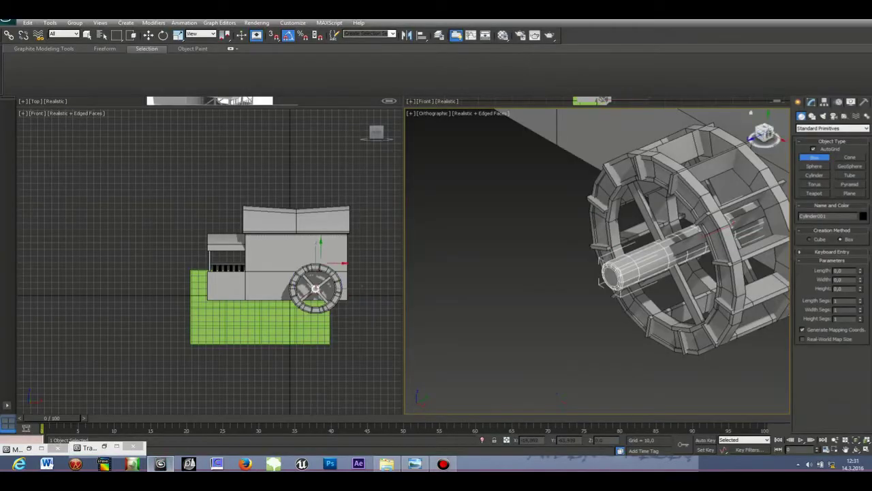
# Create a tube beside the axle with radii of about 13.1 and 10.7 and a height of about 4.7
pyautogui.moveTo(764, 133)
pyautogui.mouseDown()
pyautogui.moveTo(712, 124)
pyautogui.moveTo(652, 129)
pyautogui.moveTo(636, 154)
pyautogui.moveTo(760, 136)
pyautogui.moveTo(787, 141)
pyautogui.moveTo(764, 137)
pyautogui.mouseUp()
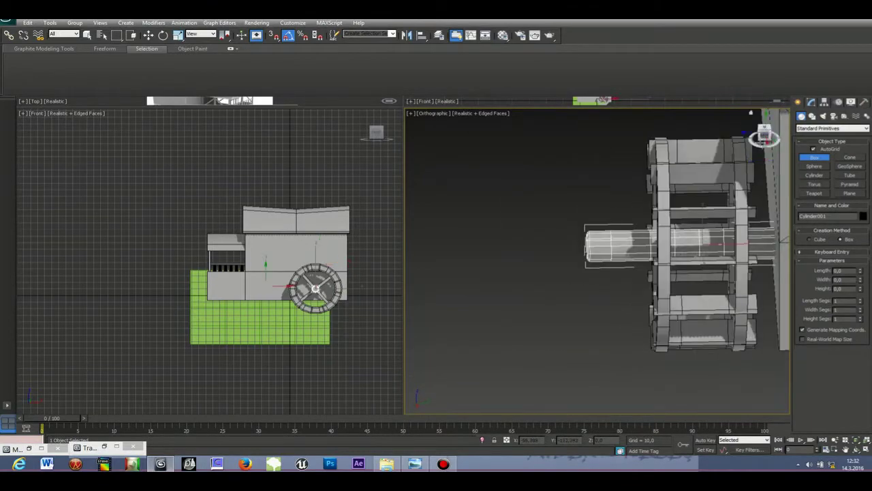
pyautogui.click(853, 176)
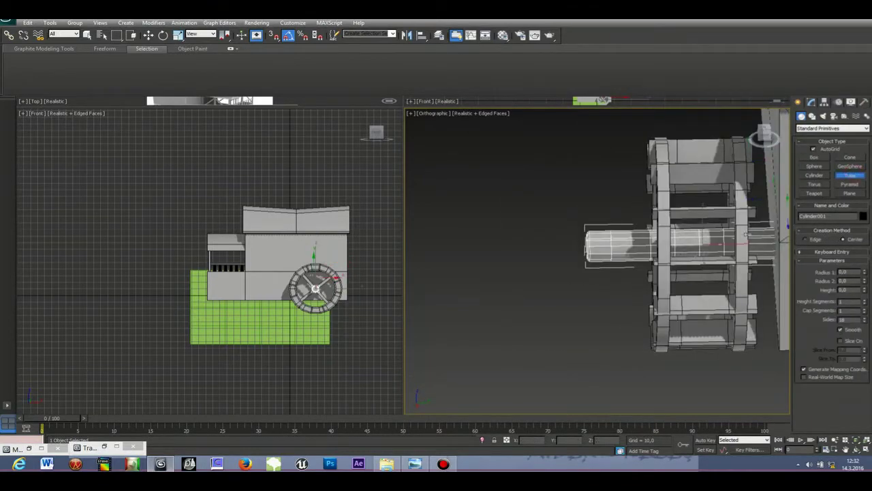
pyautogui.moveTo(559, 312); pyautogui.dragTo(575, 330)
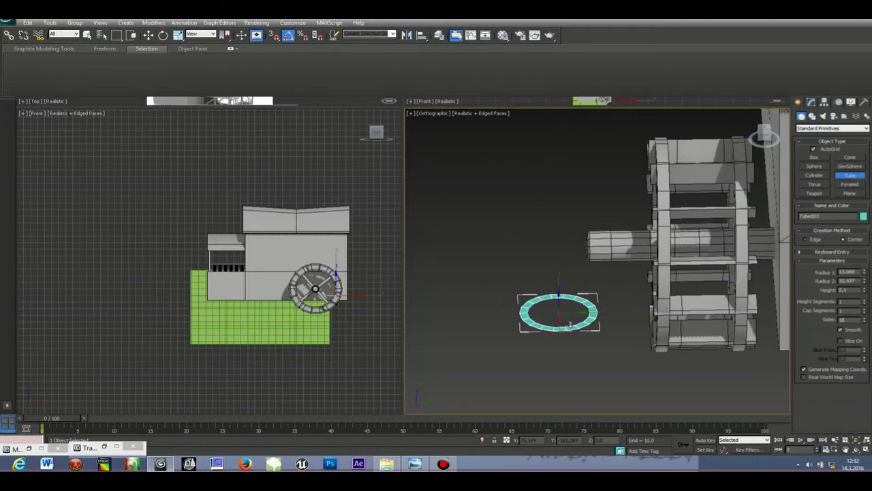
pyautogui.click(569, 323)
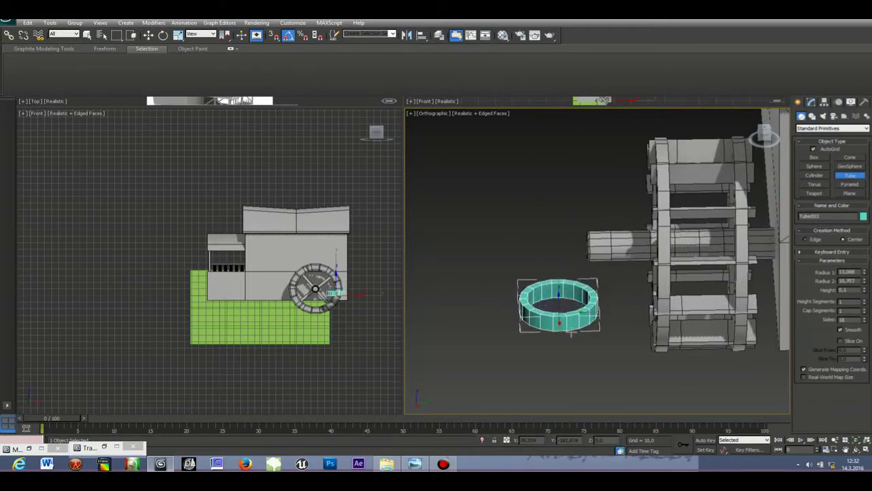
pyautogui.click(563, 313)
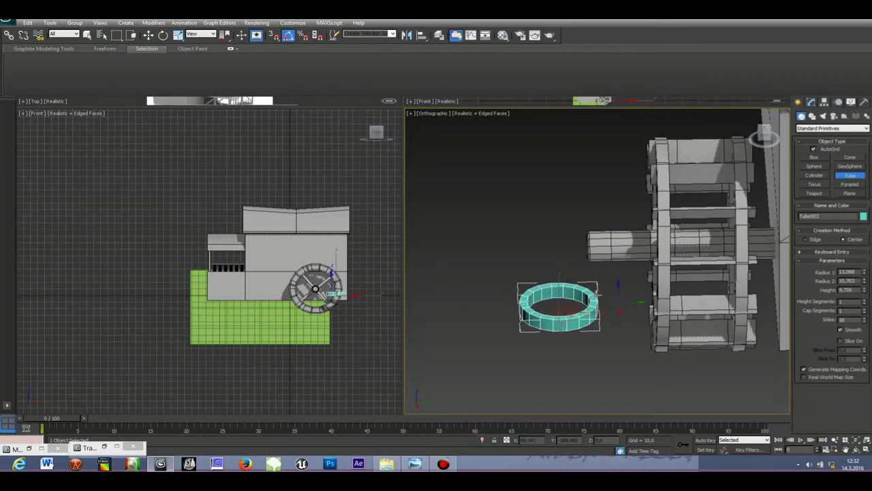
# Scale the tube down to about 71% across its diameter and rotate it 90° about X to face along the axle
pyautogui.click(180, 35)
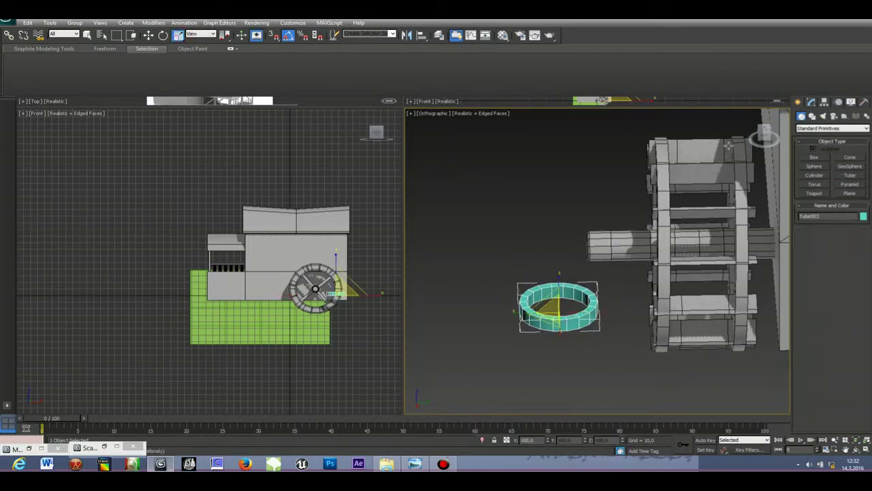
pyautogui.moveTo(763, 134); pyautogui.dragTo(740, 154)
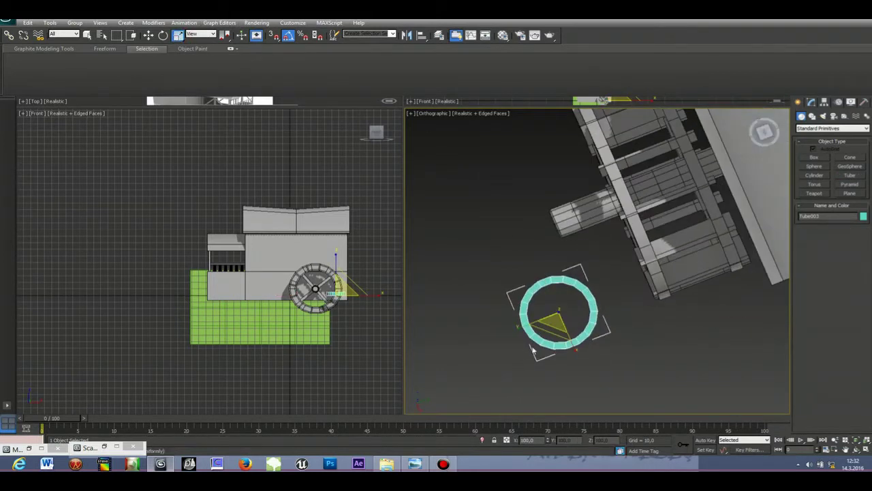
pyautogui.moveTo(551, 332); pyautogui.dragTo(560, 316)
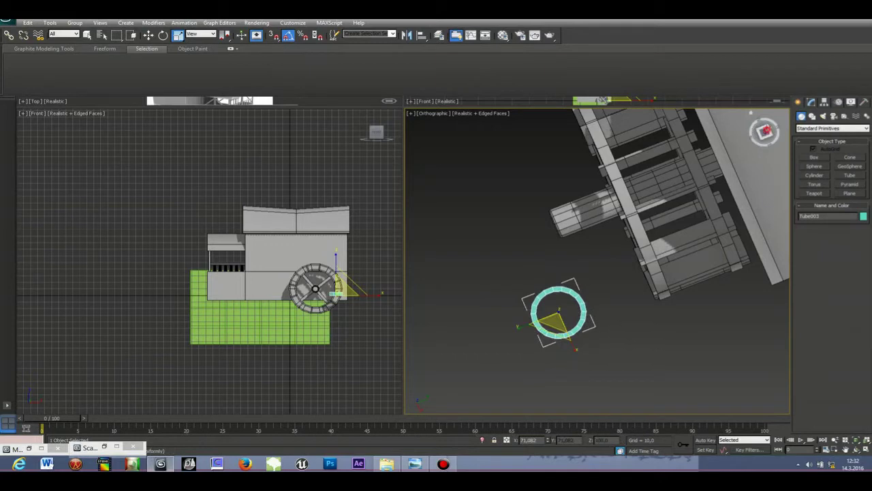
pyautogui.moveTo(764, 131); pyautogui.dragTo(775, 115)
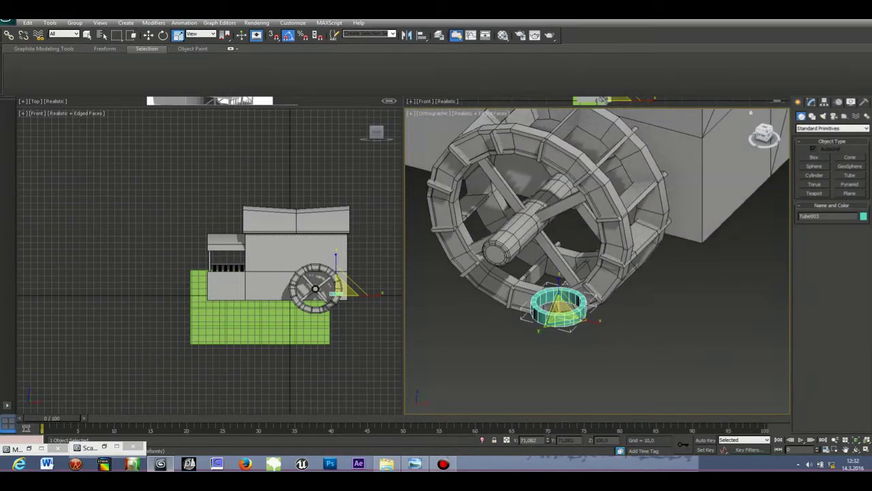
pyautogui.click(167, 36)
pyautogui.moveTo(548, 304); pyautogui.dragTo(545, 342)
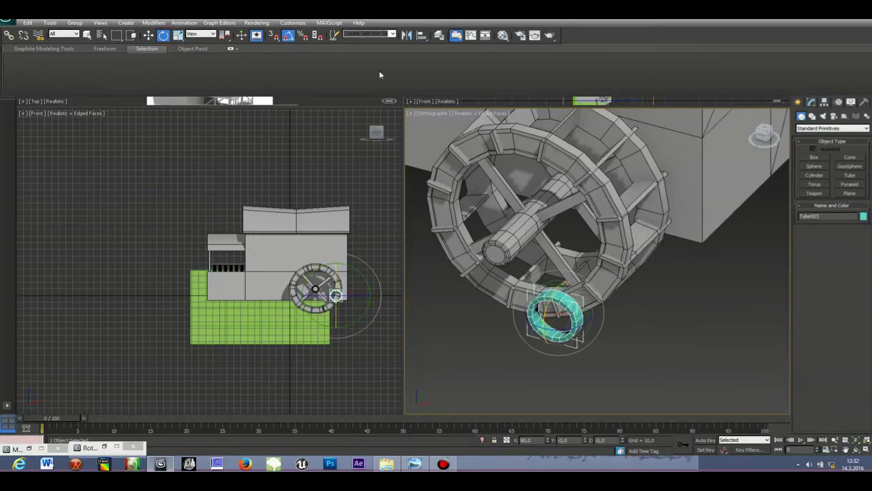
# Align the ring to the axle's centre and move it along Y to the axle's outer end
pyautogui.click(426, 38)
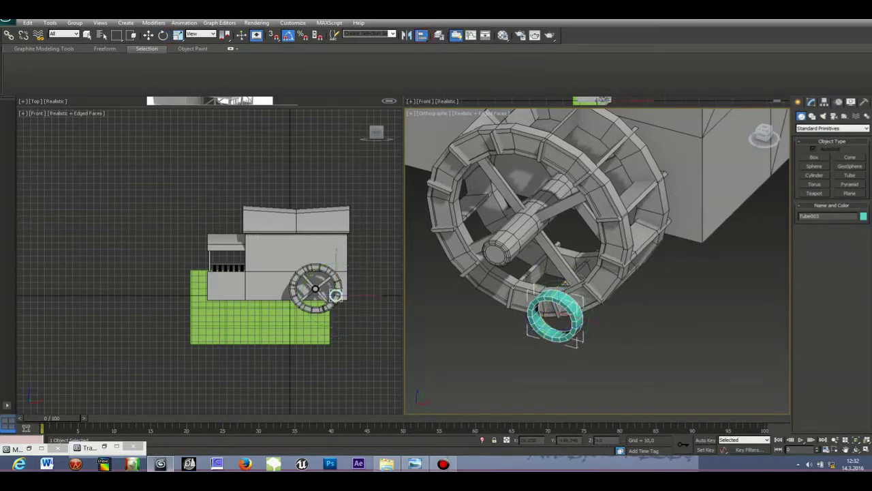
pyautogui.click(516, 242)
pyautogui.click(364, 265)
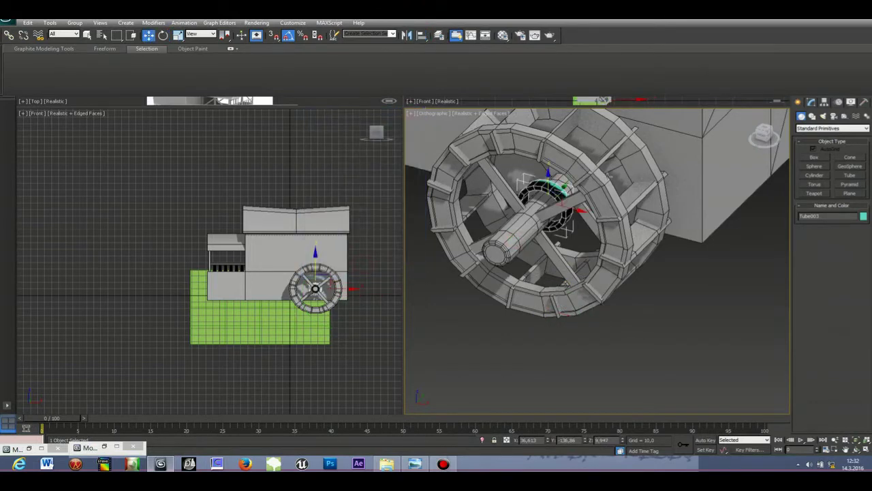
pyautogui.click(567, 187)
pyautogui.click(565, 192)
pyautogui.moveTo(564, 190); pyautogui.dragTo(521, 230)
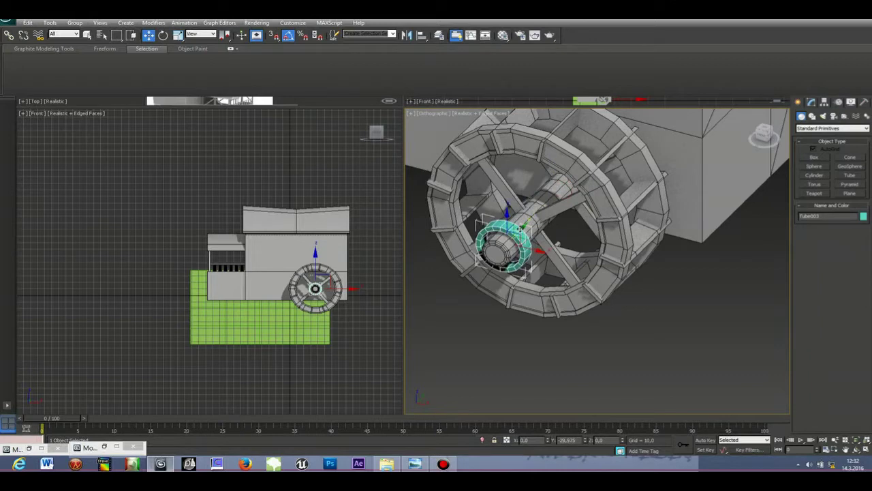
# Scale the ring down to fit closely around the axle, about 52% across and 70% in thickness
pyautogui.click(177, 37)
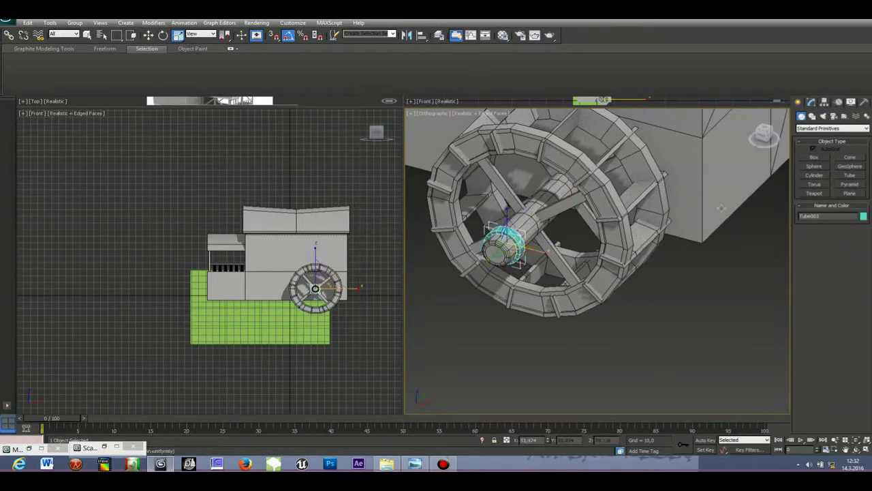
pyautogui.click(721, 272)
pyautogui.moveTo(764, 138)
pyautogui.mouseDown()
pyautogui.moveTo(719, 129)
pyautogui.moveTo(750, 141)
pyautogui.mouseUp()
pyautogui.click(517, 240)
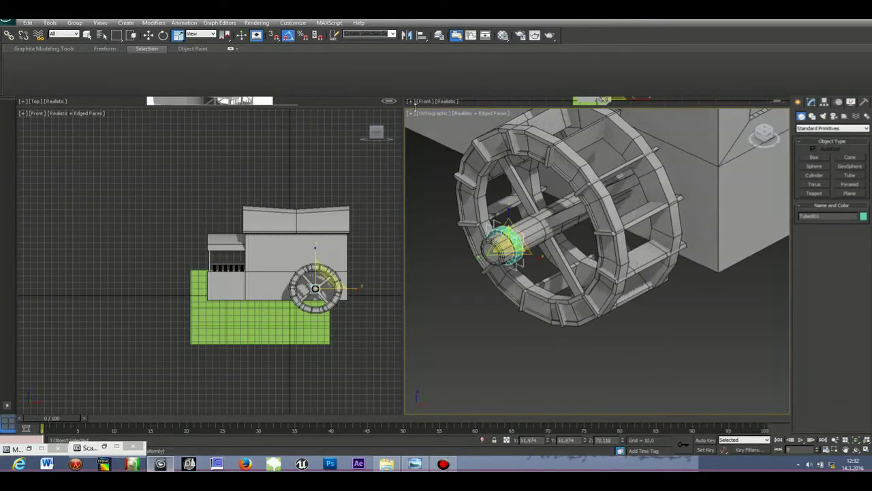
# Move the ring inward along the axle to the point where the outer spokes cross
pyautogui.click(149, 36)
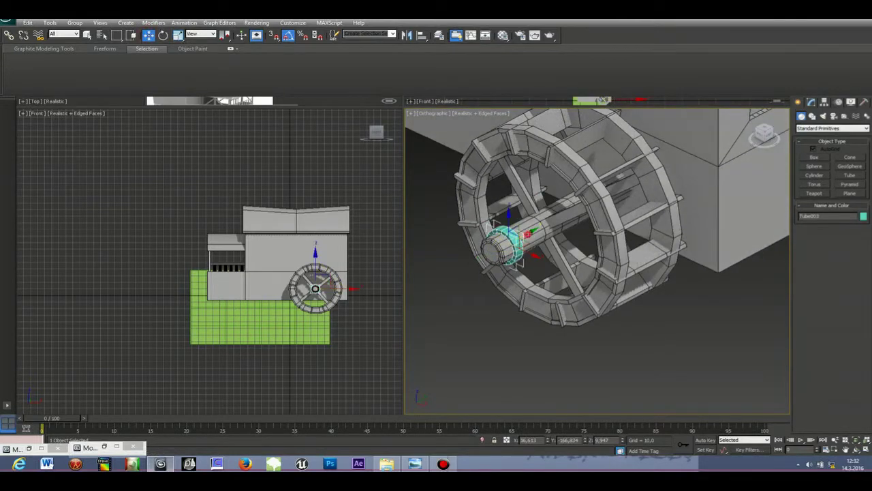
pyautogui.moveTo(528, 234); pyautogui.dragTo(562, 222)
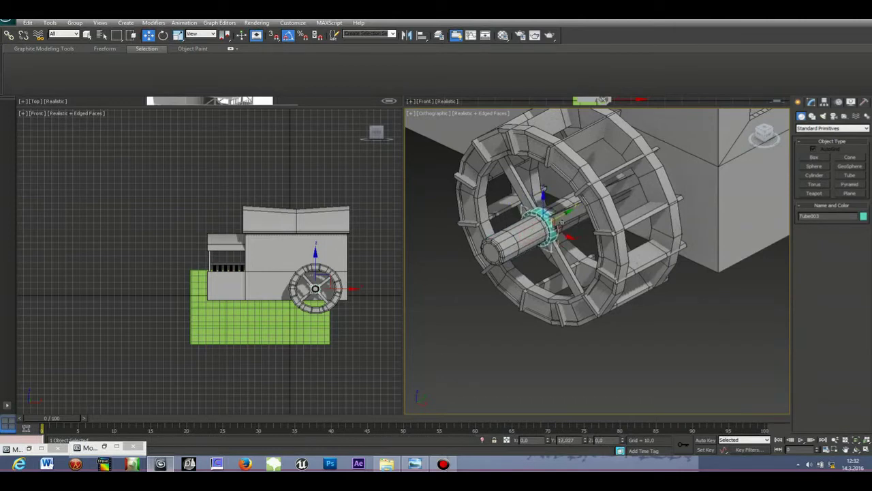
pyautogui.click(769, 134)
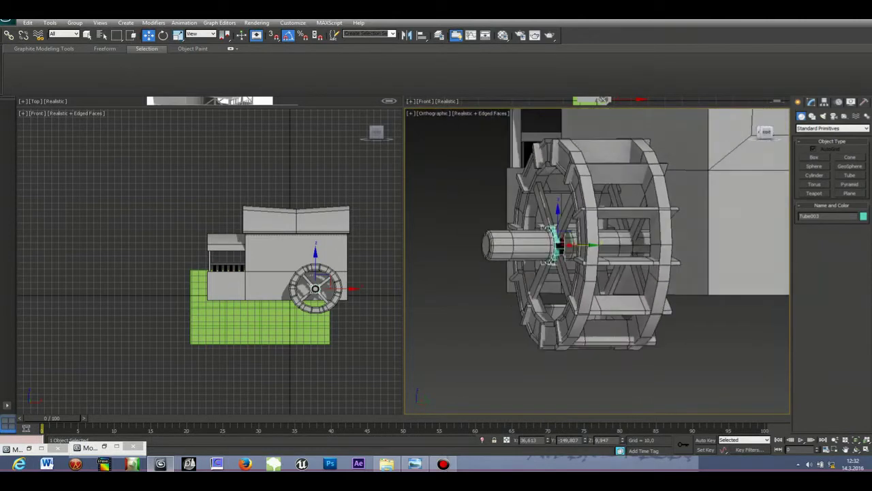
pyautogui.moveTo(764, 134); pyautogui.dragTo(754, 139)
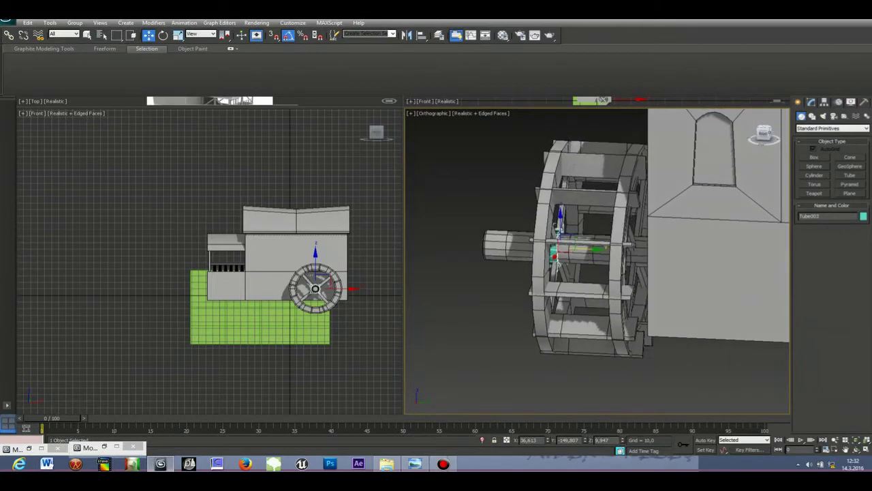
pyautogui.moveTo(585, 249); pyautogui.dragTo(588, 249)
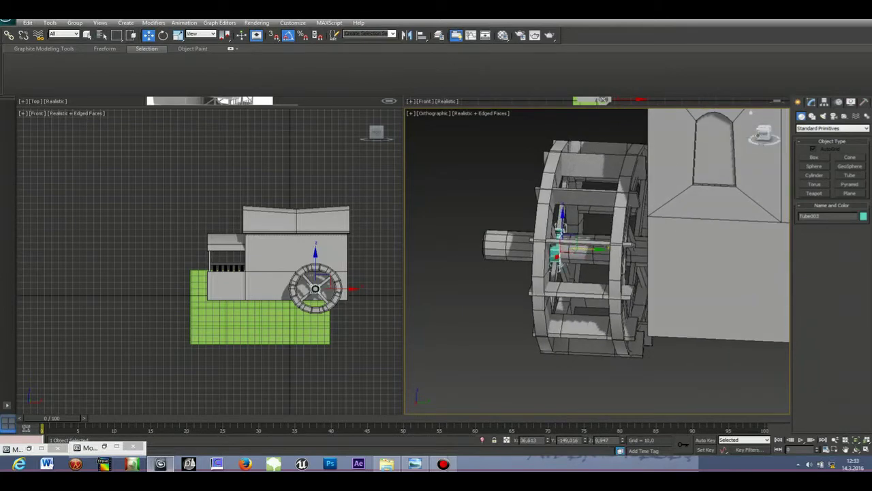
# Widen the ring along the axle direction, nudge it over the outer spoke joint, and deselect it
pyautogui.moveTo(763, 135)
pyautogui.mouseDown()
pyautogui.moveTo(785, 135)
pyautogui.moveTo(769, 135)
pyautogui.mouseUp()
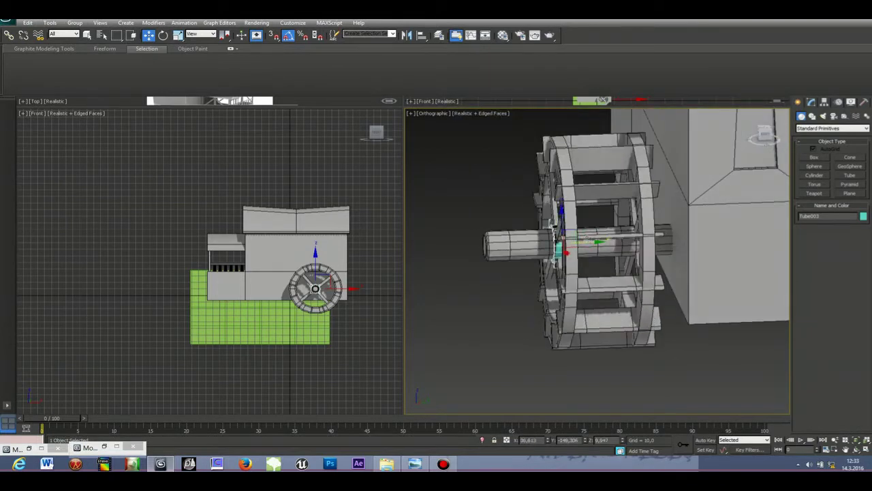
pyautogui.click(177, 36)
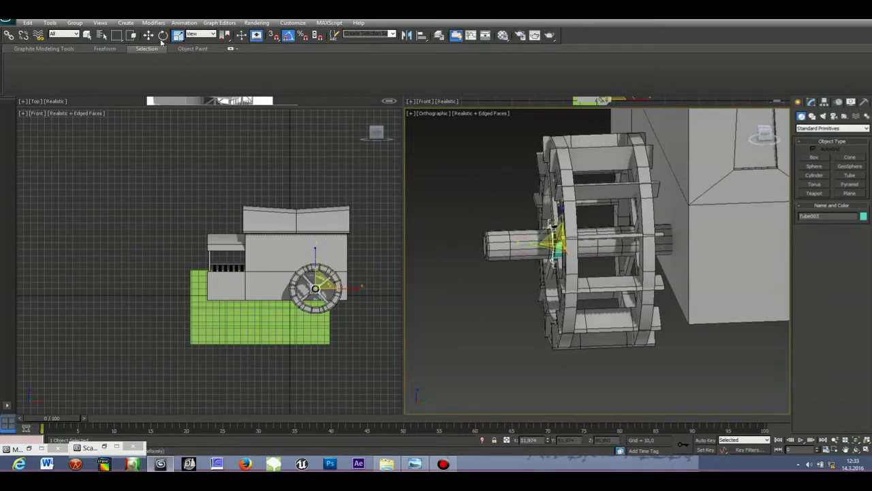
pyautogui.press('w')
pyautogui.moveTo(586, 243); pyautogui.dragTo(588, 244)
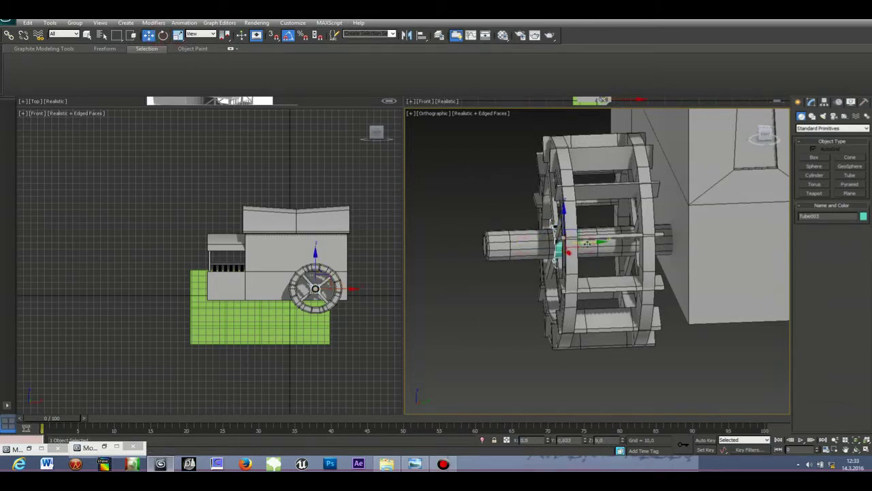
pyautogui.click(594, 263)
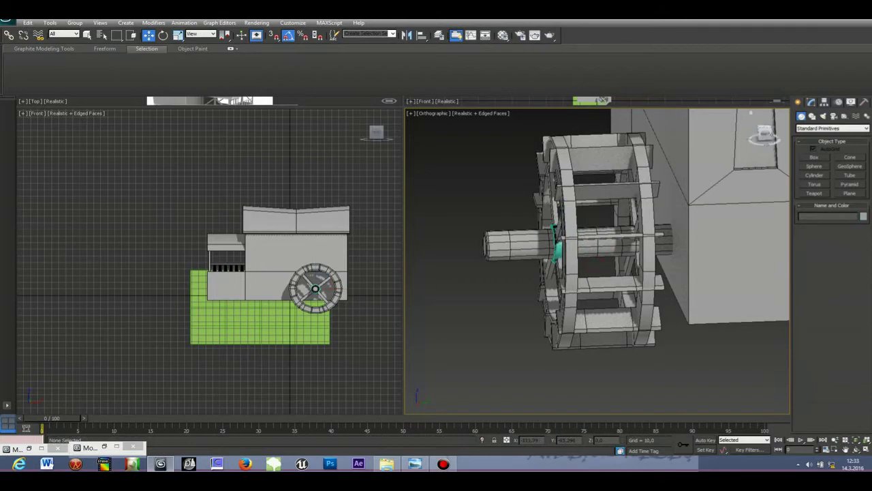
# Copy the ring along the axle to the inner set of spokes on the mill side
pyautogui.moveTo(771, 135)
pyautogui.mouseDown()
pyautogui.moveTo(822, 134)
pyautogui.moveTo(774, 145)
pyautogui.mouseUp()
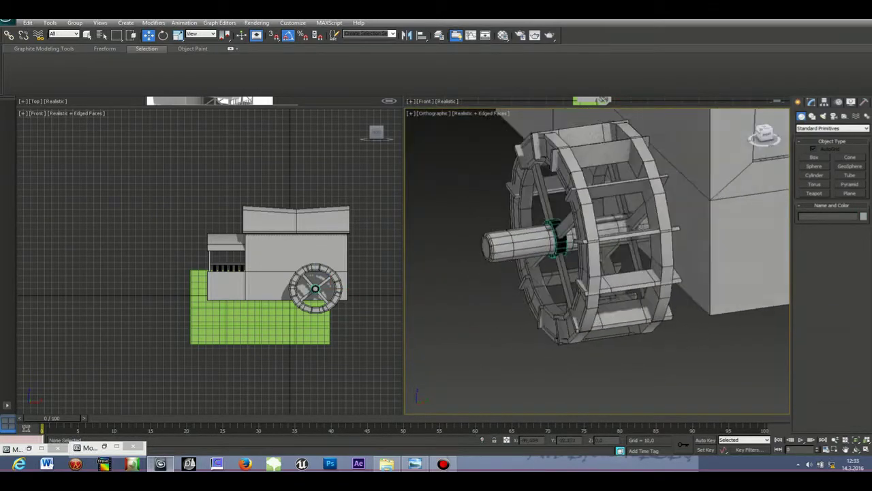
pyautogui.click(560, 240)
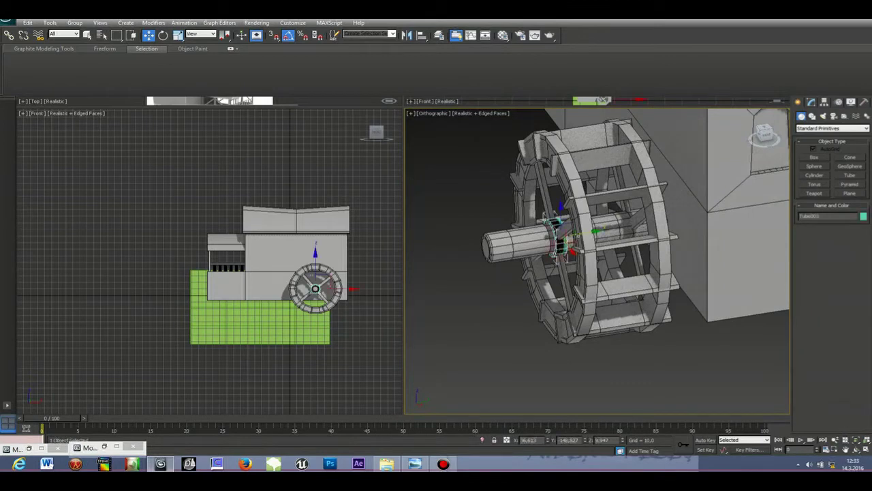
pyautogui.keyDown('shift'); pyautogui.moveTo(579, 236); pyautogui.dragTo(655, 233); pyautogui.keyUp('shift')
pyautogui.click(449, 274)
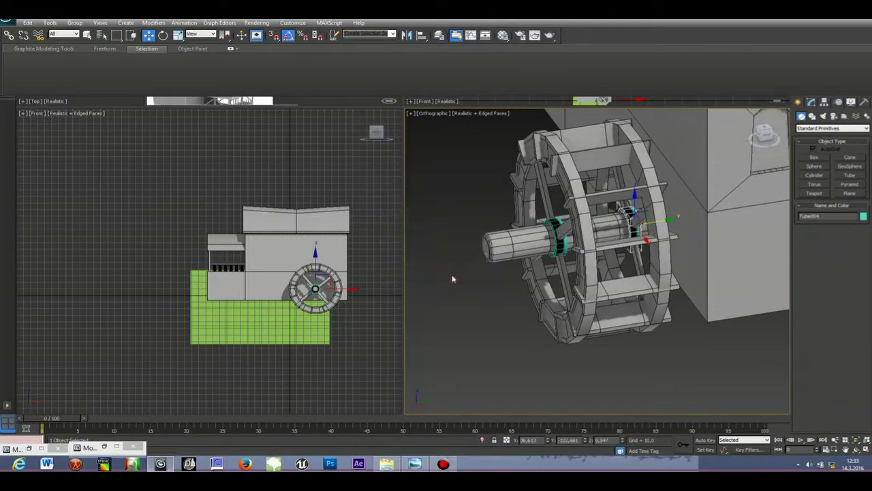
# Assign the grey 07 - Default material to both axle rings and put the Material Editor away
pyautogui.press('m')
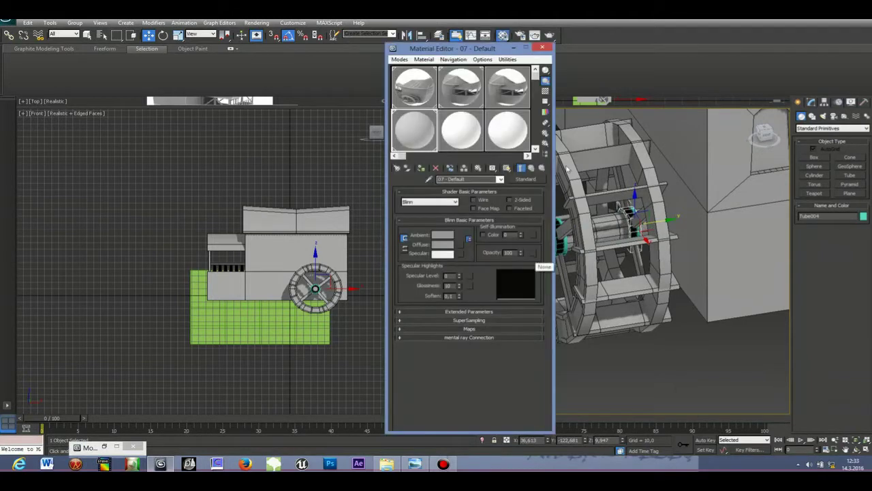
pyautogui.click(422, 169)
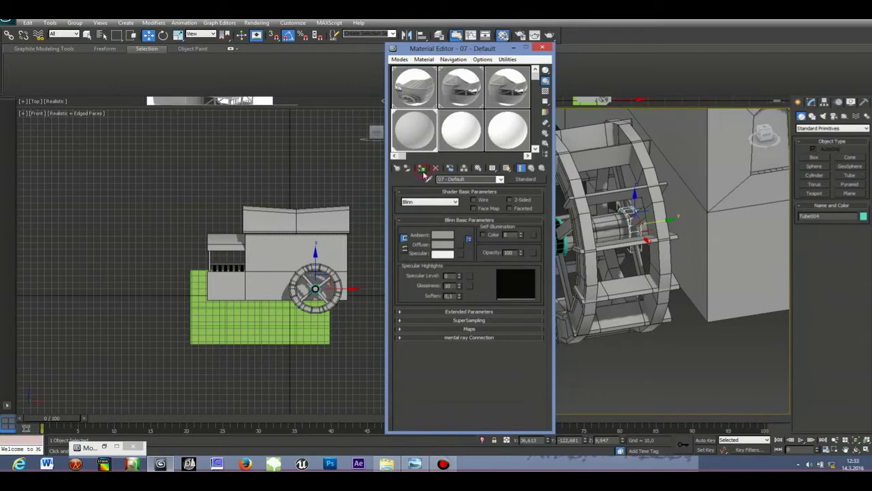
pyautogui.click(563, 251)
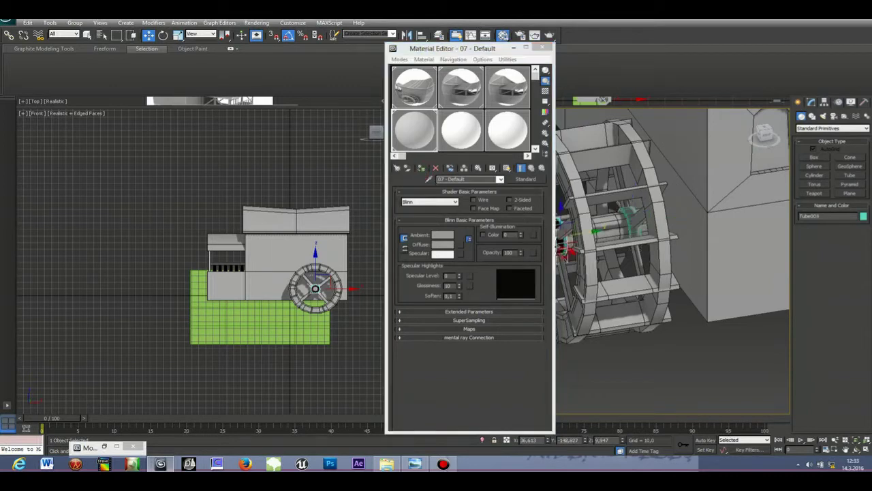
pyautogui.click(423, 170)
pyautogui.click(514, 47)
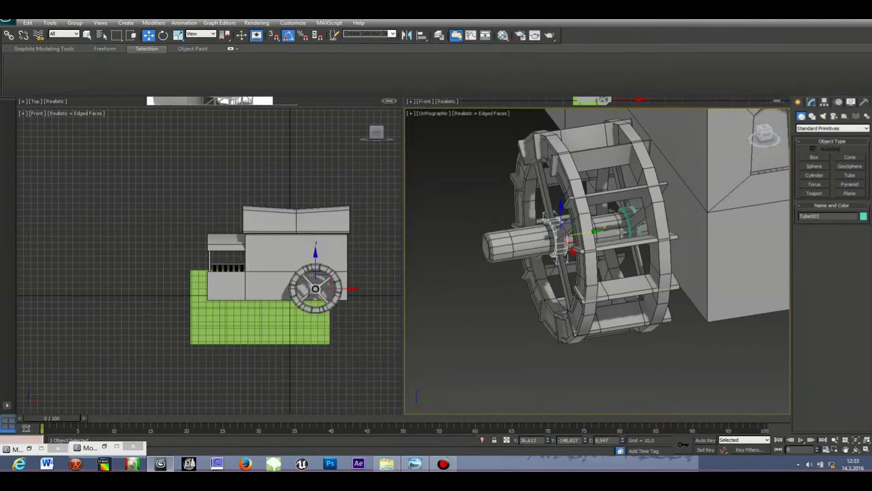
# Set the object colour of both axle rings to black and clear the selection
pyautogui.keyDown('ctrl'); pyautogui.click(636, 233); pyautogui.keyUp('ctrl')
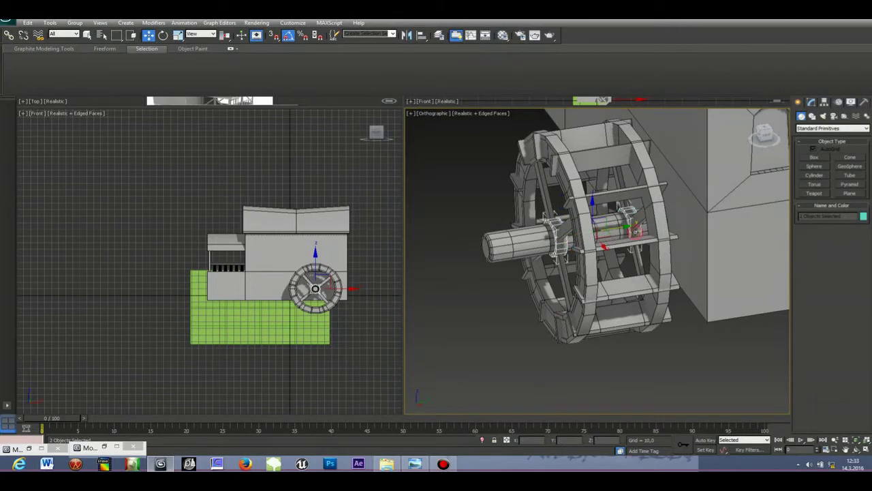
pyautogui.click(862, 217)
pyautogui.click(507, 256)
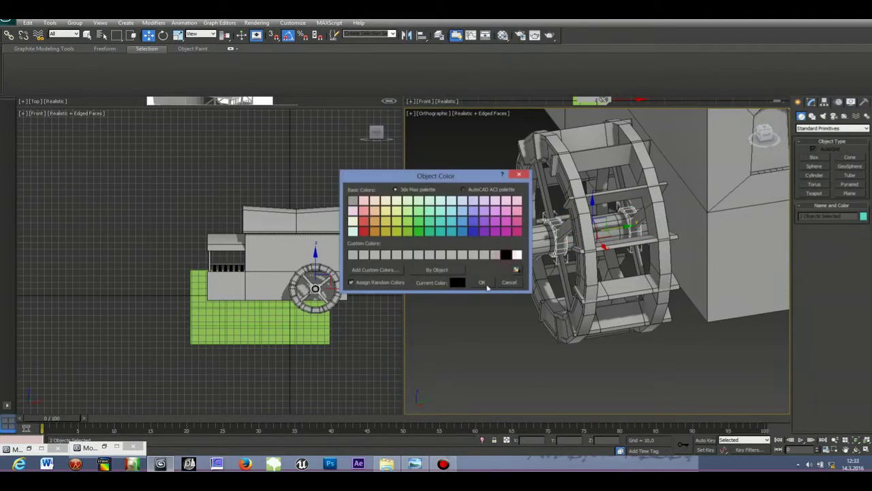
pyautogui.click(484, 284)
pyautogui.click(510, 314)
# Inspect the water wheel and its axle rings from several angles and select the outer ring
pyautogui.moveTo(764, 136)
pyautogui.mouseDown()
pyautogui.moveTo(812, 133)
pyautogui.moveTo(781, 107)
pyautogui.moveTo(759, 131)
pyautogui.moveTo(781, 142)
pyautogui.moveTo(774, 134)
pyautogui.moveTo(780, 151)
pyautogui.moveTo(764, 133)
pyautogui.mouseUp()
pyautogui.scroll(-6, 702, 158)
pyautogui.scroll(3, 702, 158)
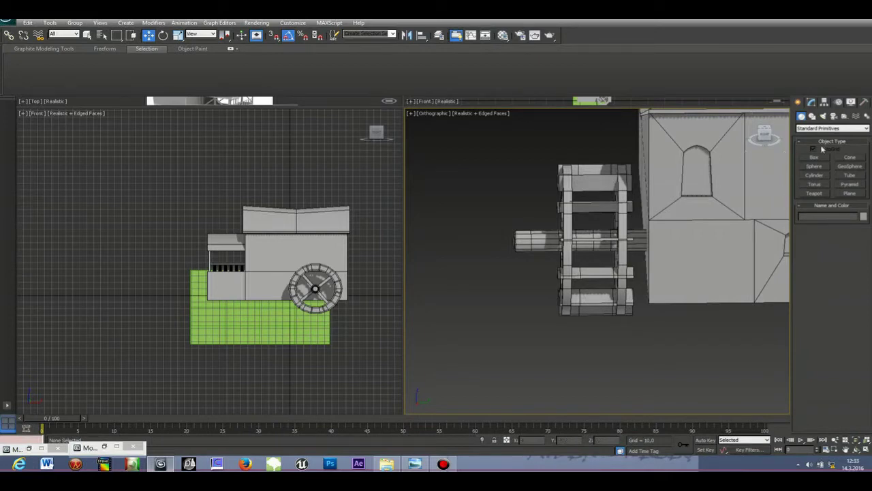
pyautogui.moveTo(764, 132)
pyautogui.mouseDown()
pyautogui.moveTo(784, 144)
pyautogui.moveTo(757, 133)
pyautogui.mouseUp()
pyautogui.click(613, 247)
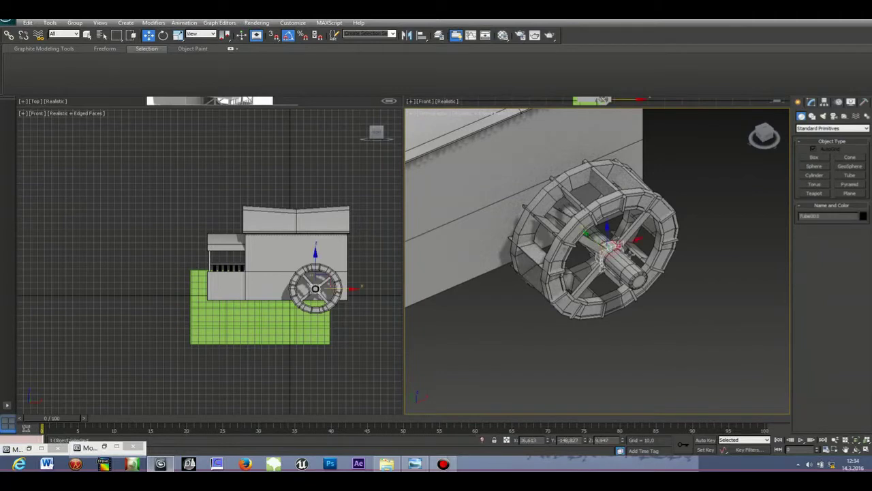
# Copy the outer axle ring along the axle to its free end as an independent copy
pyautogui.moveTo(595, 243); pyautogui.dragTo(628, 264)
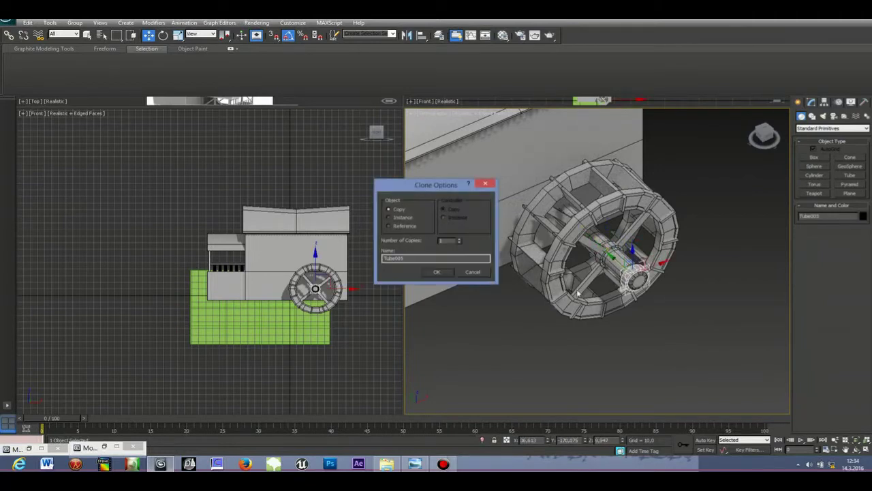
pyautogui.click(447, 273)
pyautogui.click(720, 242)
pyautogui.moveTo(765, 132)
pyautogui.mouseDown()
pyautogui.moveTo(793, 153)
pyautogui.moveTo(784, 138)
pyautogui.moveTo(789, 148)
pyautogui.moveTo(774, 145)
pyautogui.mouseUp()
pyautogui.scroll(5, 773, 177)
pyautogui.click(696, 289)
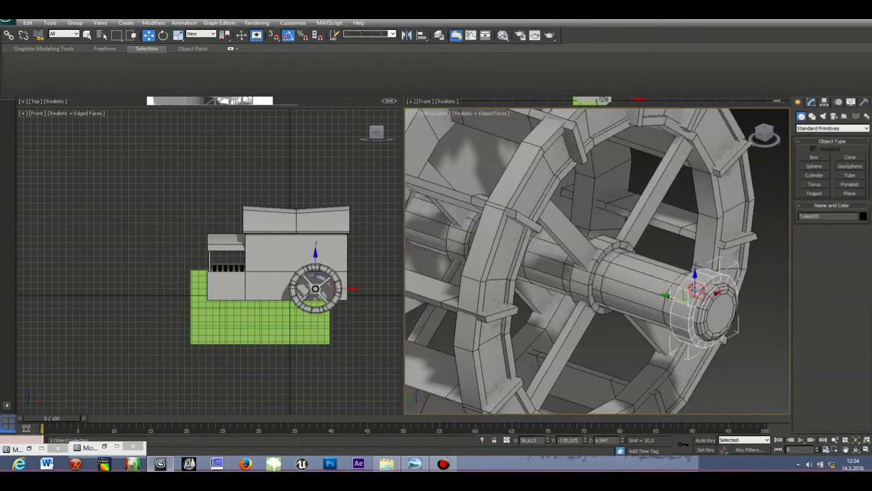
pyautogui.click(813, 101)
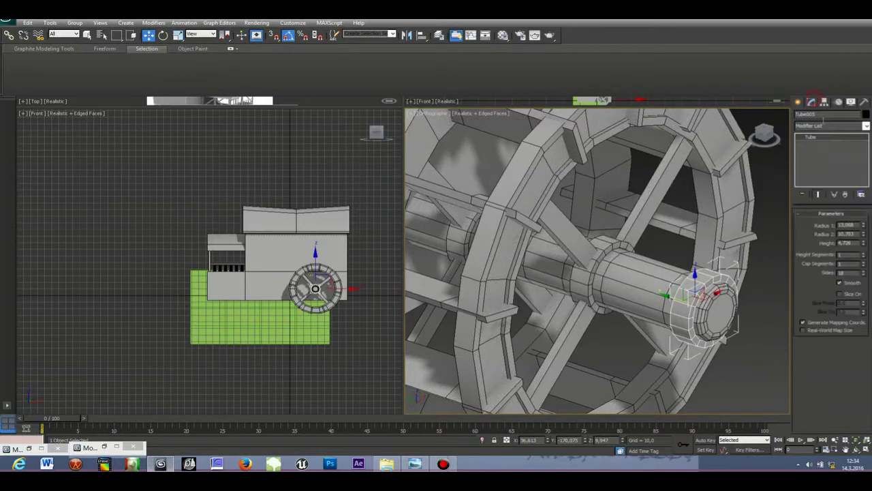
pyautogui.click(797, 101)
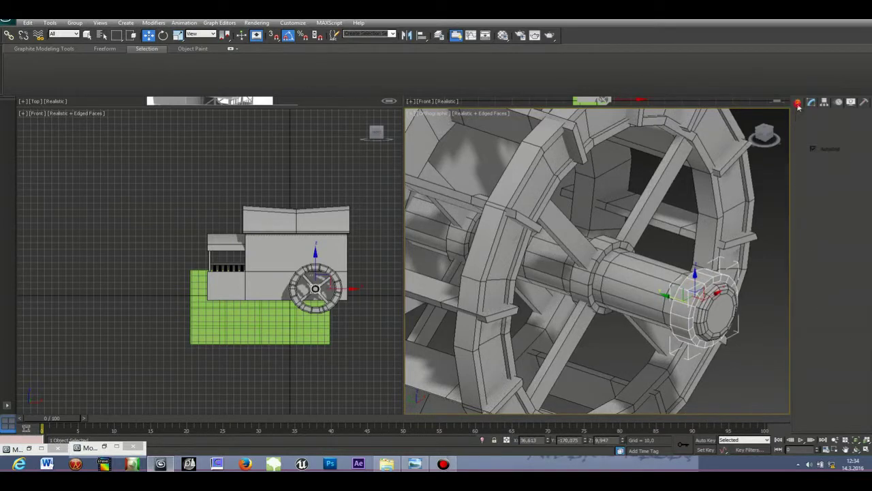
pyautogui.click(779, 271)
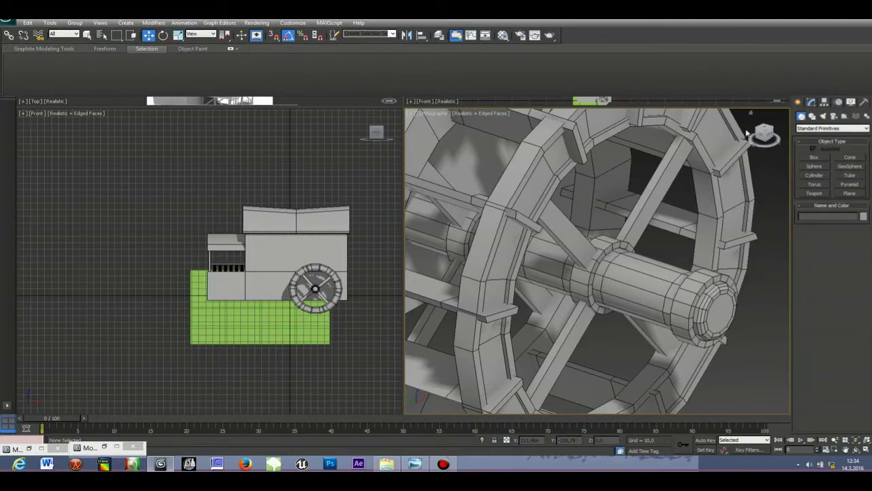
# Move the end ring slightly inward along the axle, to Y about -167.5
pyautogui.moveTo(766, 136); pyautogui.dragTo(785, 148)
pyautogui.click(675, 323)
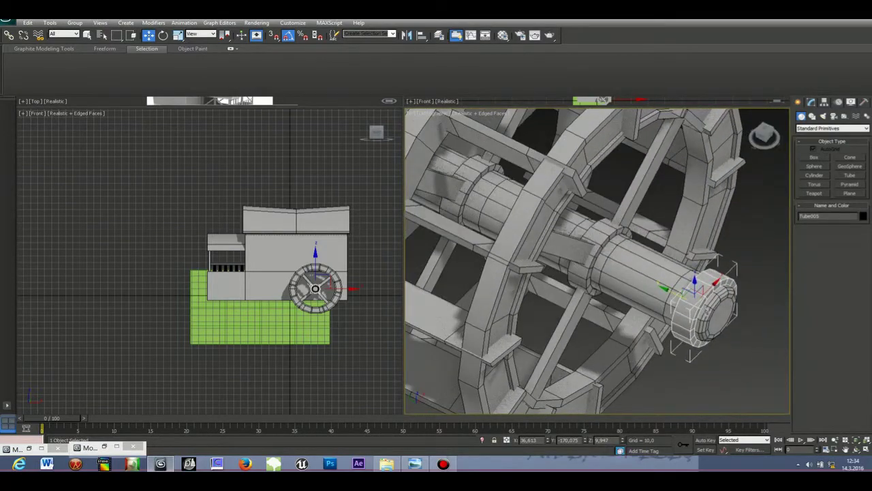
pyautogui.moveTo(676, 295); pyautogui.dragTo(663, 288)
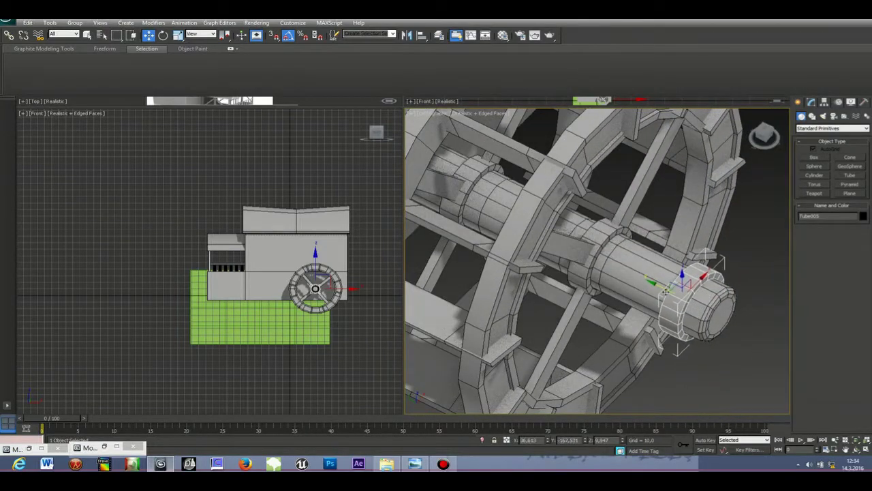
# Enlarge the end ring by setting its Radius 1 to about 15.551
pyautogui.click(747, 255)
pyautogui.moveTo(761, 128)
pyautogui.mouseDown()
pyautogui.moveTo(776, 129)
pyautogui.moveTo(739, 128)
pyautogui.moveTo(762, 128)
pyautogui.mouseUp()
pyautogui.click(678, 324)
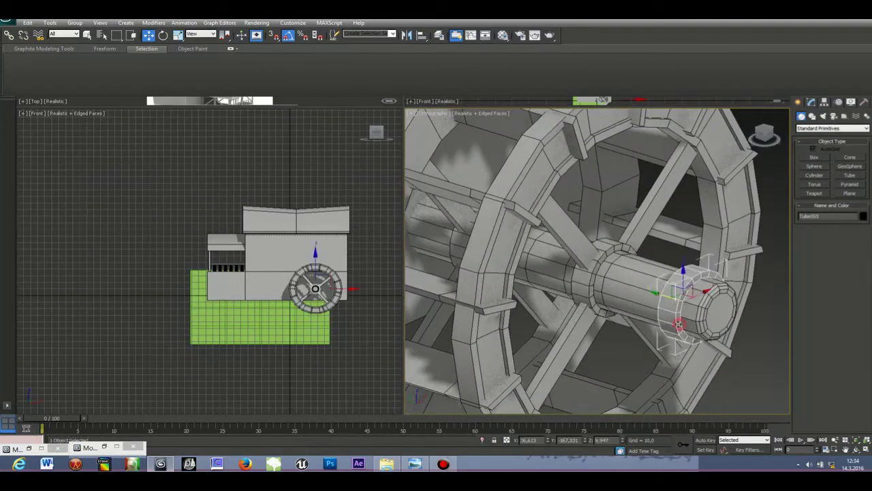
pyautogui.click(811, 102)
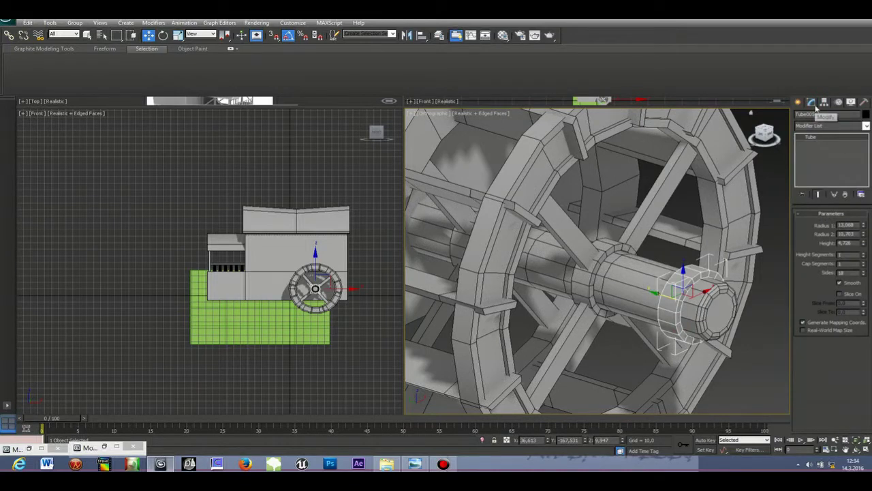
pyautogui.rightClick(679, 326)
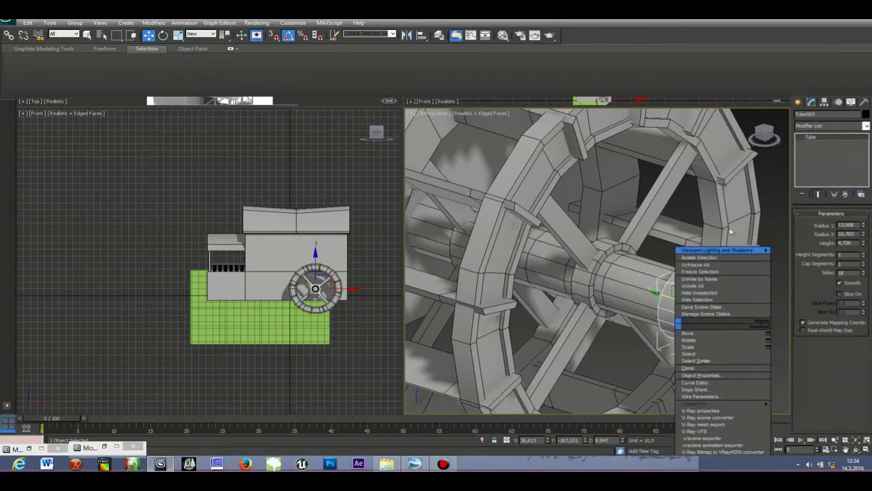
pyautogui.click(772, 218)
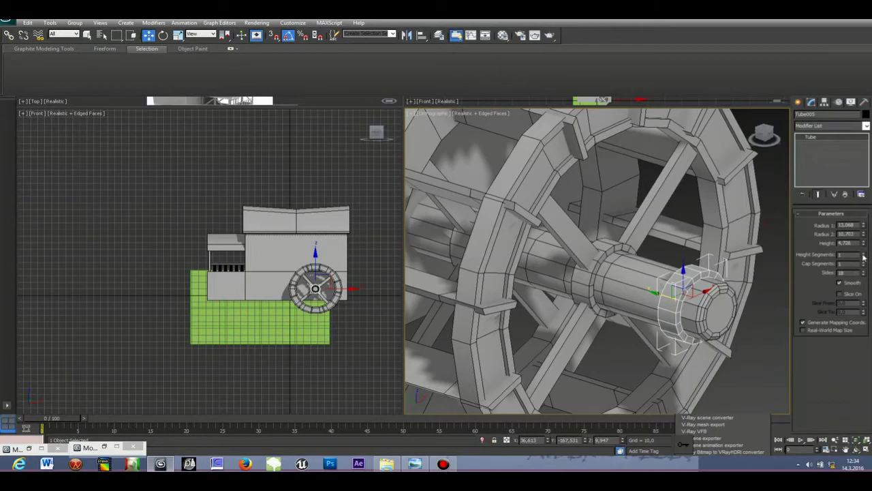
pyautogui.moveTo(864, 255); pyautogui.dragTo(865, 243)
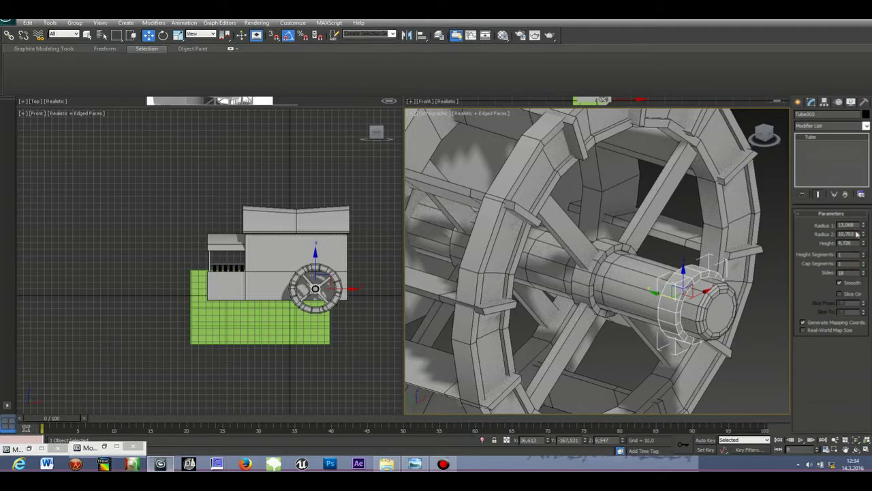
pyautogui.moveTo(862, 225)
pyautogui.mouseDown()
pyautogui.moveTo(866, 211)
pyautogui.moveTo(863, 219)
pyautogui.mouseUp()
pyautogui.click(762, 294)
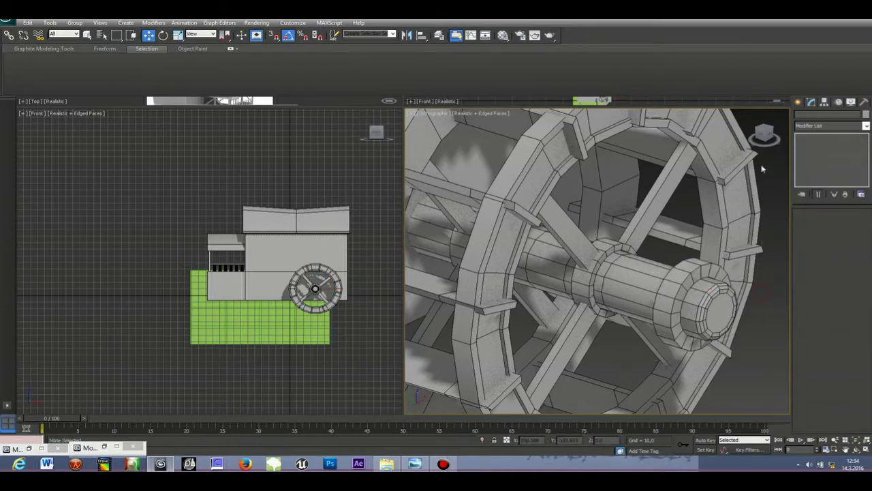
# Move the enlarged end ring slightly outward along the axle, to Y about -168.4
pyautogui.moveTo(762, 132); pyautogui.dragTo(798, 132)
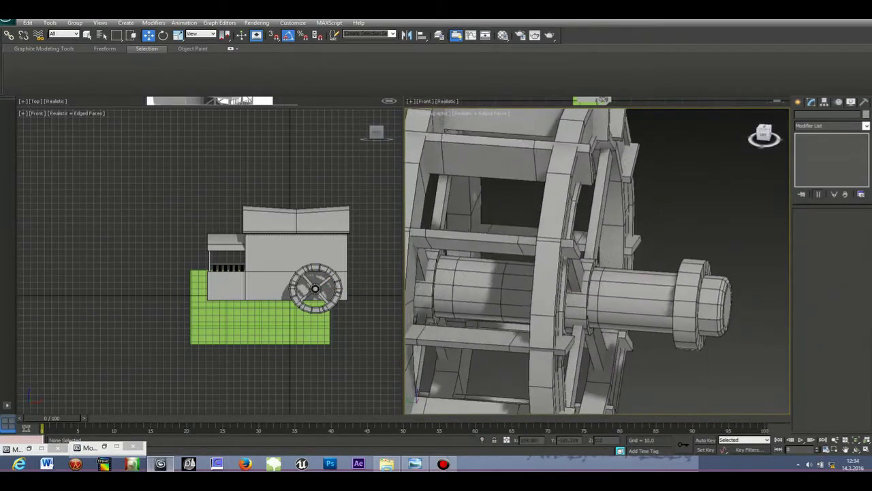
pyautogui.click(696, 294)
pyautogui.moveTo(665, 301); pyautogui.dragTo(670, 303)
# Convert the enlarged end ring to an Editable Poly
pyautogui.click(720, 205)
pyautogui.moveTo(763, 135)
pyautogui.mouseDown()
pyautogui.moveTo(695, 129)
pyautogui.moveTo(766, 136)
pyautogui.mouseUp()
pyautogui.click(684, 310)
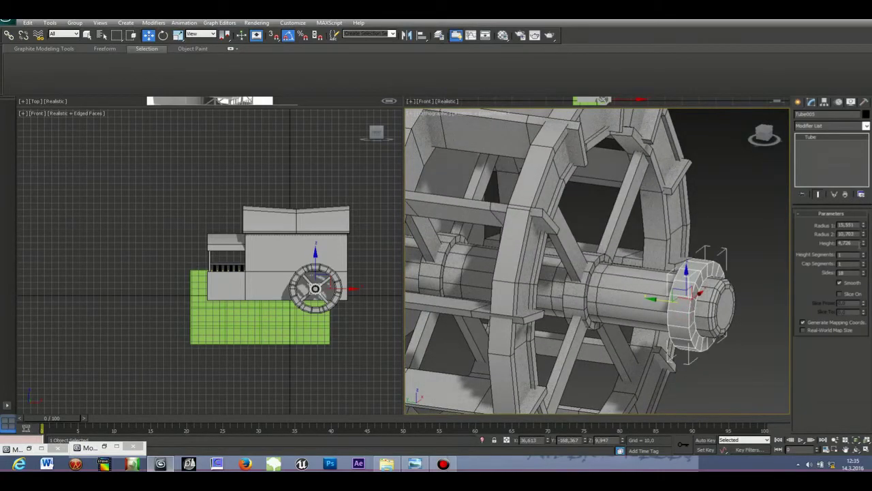
pyautogui.click(772, 262)
pyautogui.moveTo(766, 136); pyautogui.dragTo(739, 131)
pyautogui.click(707, 346)
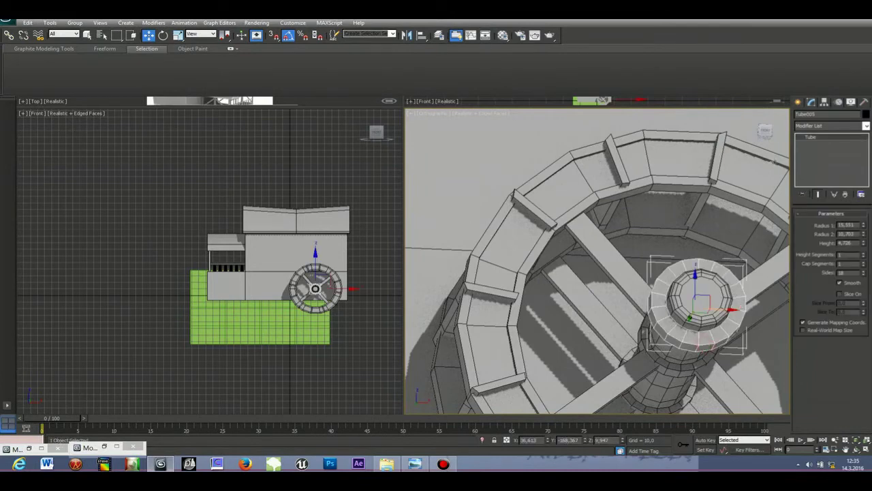
pyautogui.rightClick(727, 327)
pyautogui.moveTo(748, 407)
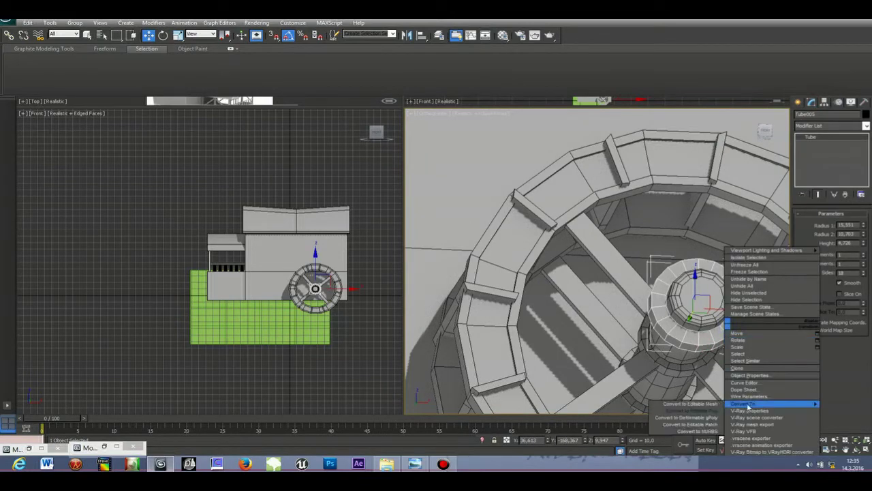
pyautogui.click(691, 411)
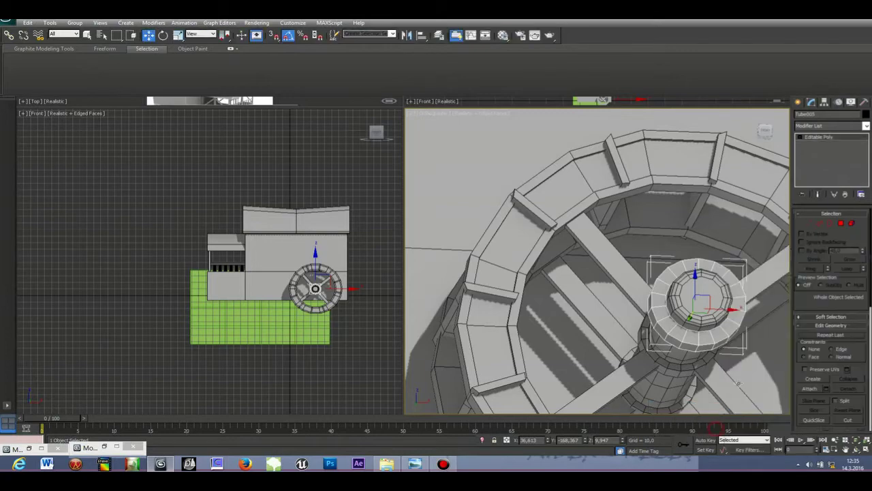
# Enter polygon editing on the end ring and try selecting three adjacent faces on its underside
pyautogui.moveTo(767, 131); pyautogui.dragTo(800, 135)
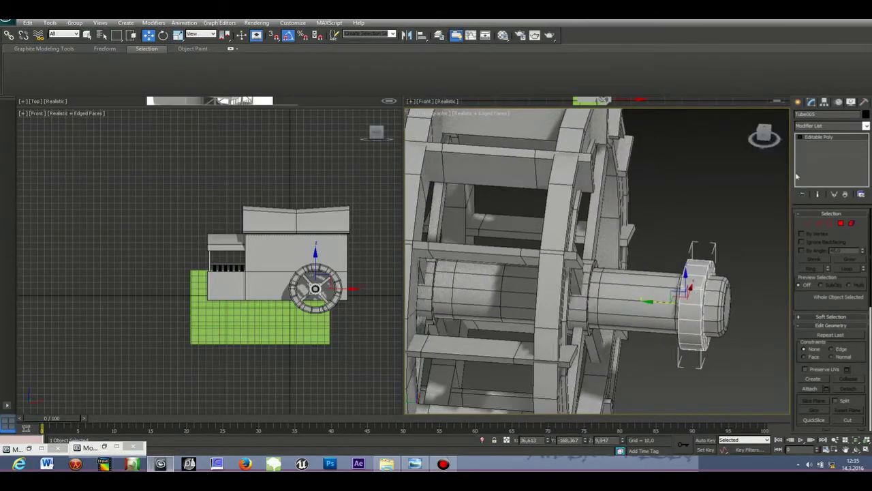
pyautogui.click(840, 225)
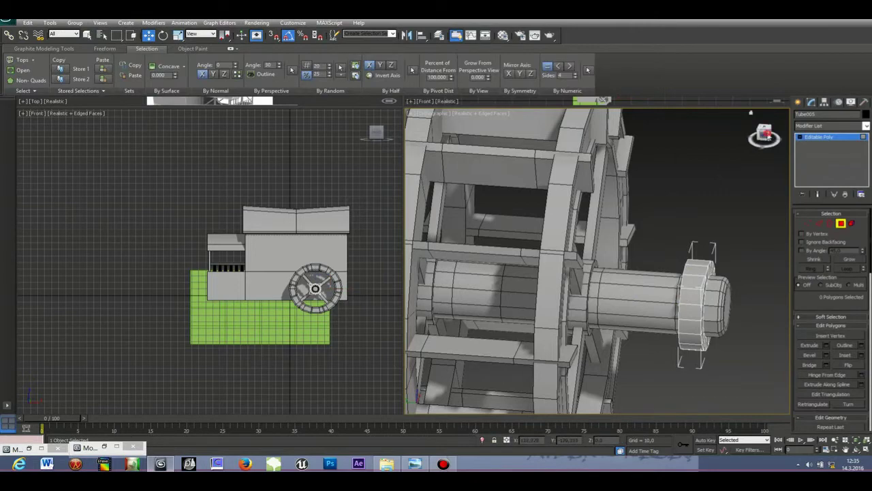
pyautogui.moveTo(764, 134); pyautogui.dragTo(748, 120)
pyautogui.click(692, 334)
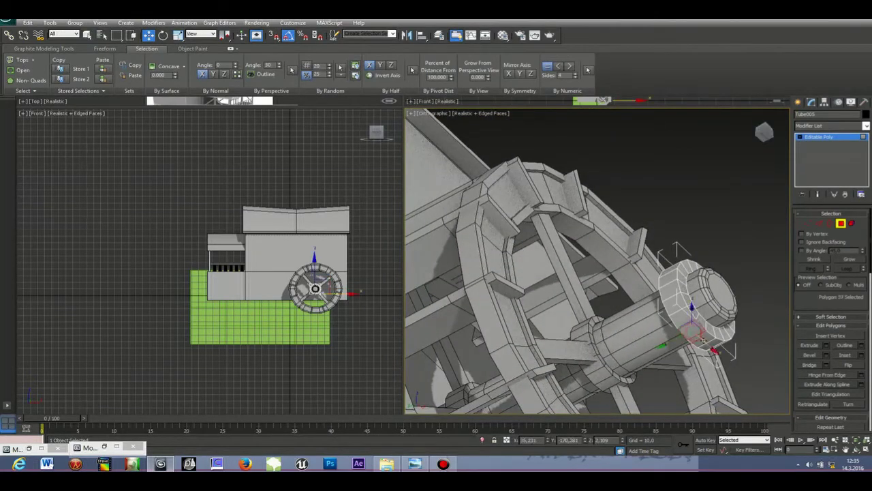
pyautogui.keyDown('ctrl'); pyautogui.click(704, 340); pyautogui.keyUp('ctrl')
pyautogui.keyDown('ctrl'); pyautogui.click(715, 343); pyautogui.keyUp('ctrl')
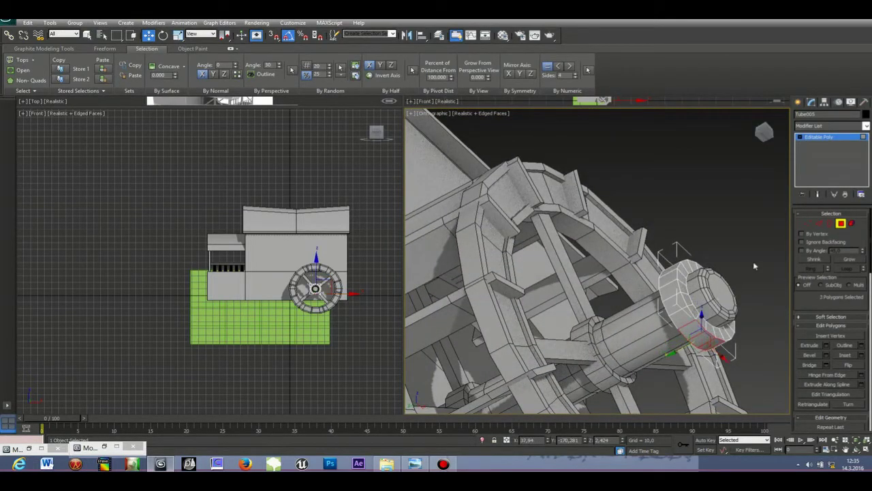
# Extrude the two lowest outer faces of the end ring downward by about 33 to form a support post
pyautogui.click(764, 129)
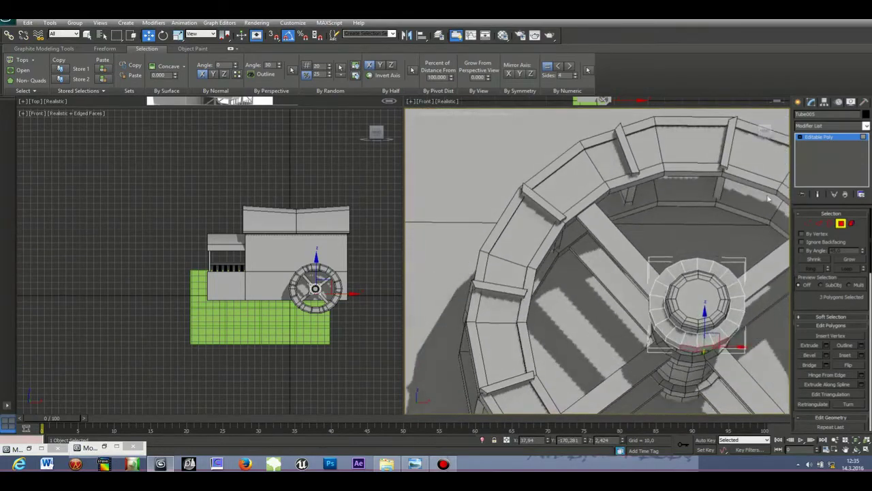
pyautogui.click(707, 350)
pyautogui.keyDown('ctrl'); pyautogui.click(692, 352); pyautogui.keyUp('ctrl')
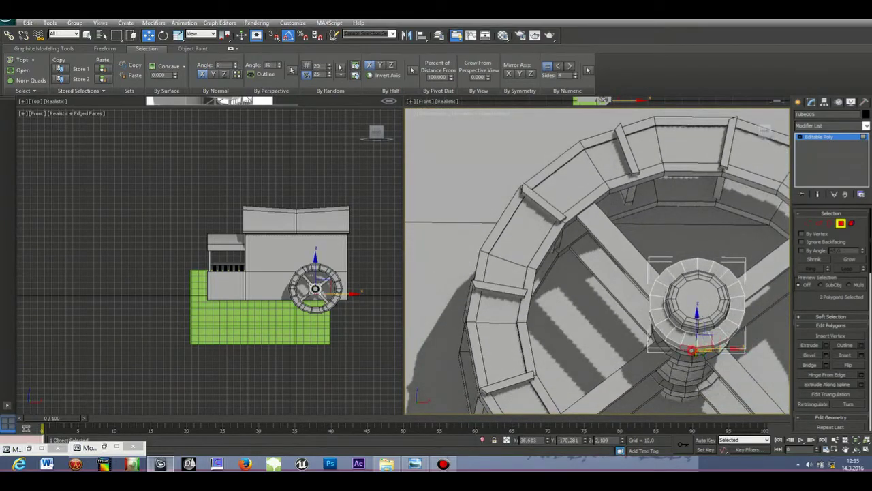
pyautogui.click(824, 346)
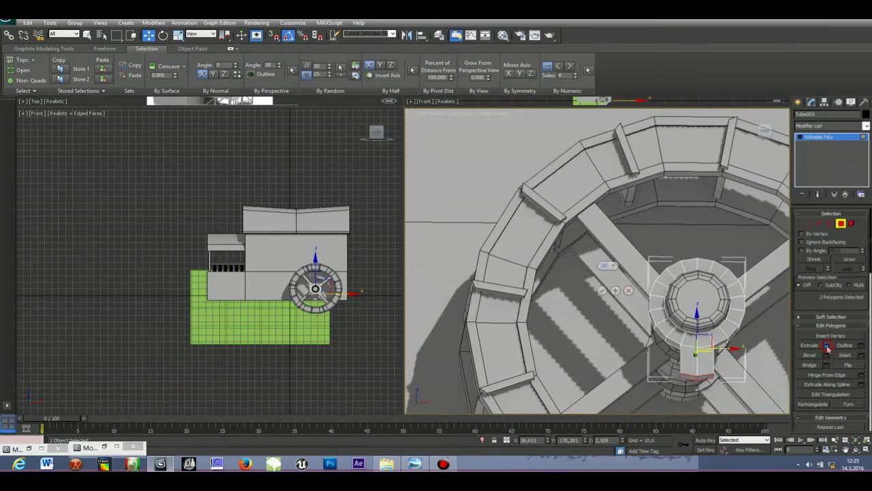
pyautogui.moveTo(603, 278); pyautogui.dragTo(603, 254)
pyautogui.scroll(-5, 742, 301)
pyautogui.scroll(3, 736, 307)
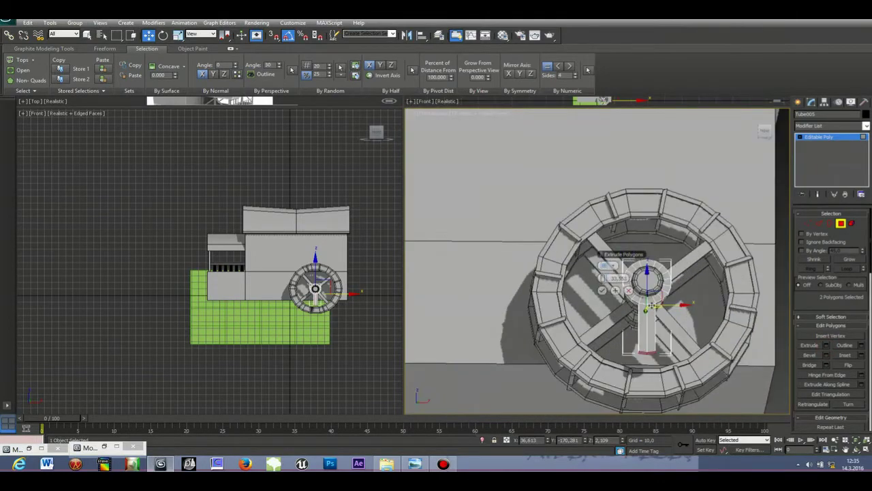
pyautogui.click(602, 290)
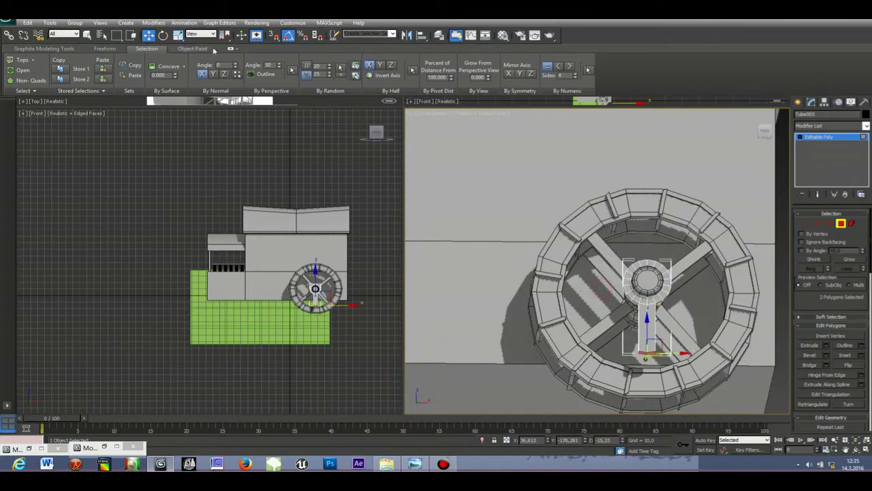
# Flatten the lower end of the support post by scaling its two end faces along the vertical axis
pyautogui.click(177, 36)
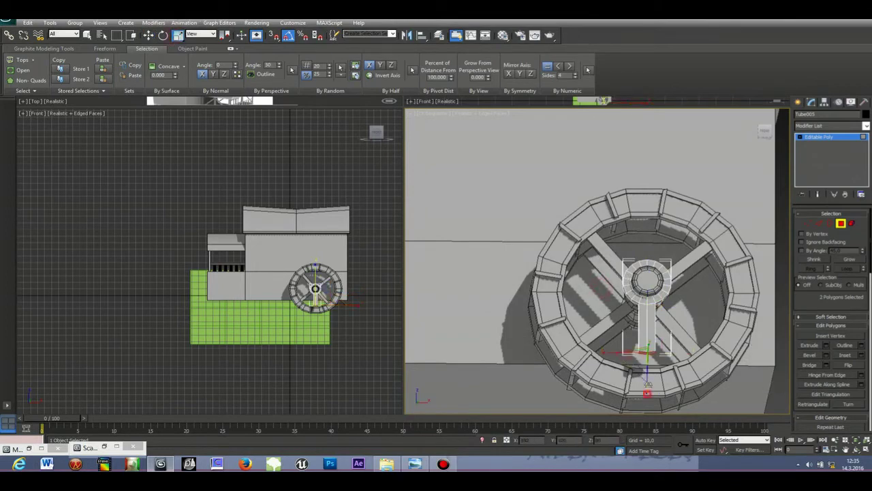
pyautogui.moveTo(647, 391); pyautogui.dragTo(645, 102)
pyautogui.moveTo(711, 94); pyautogui.dragTo(712, 96)
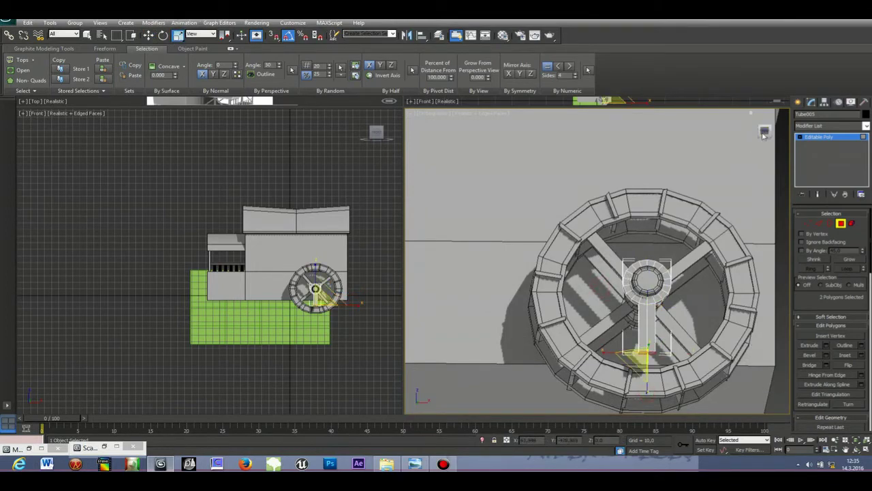
# Lengthen the support post by moving its bottom faces down to Z about -21
pyautogui.moveTo(764, 135); pyautogui.dragTo(757, 156)
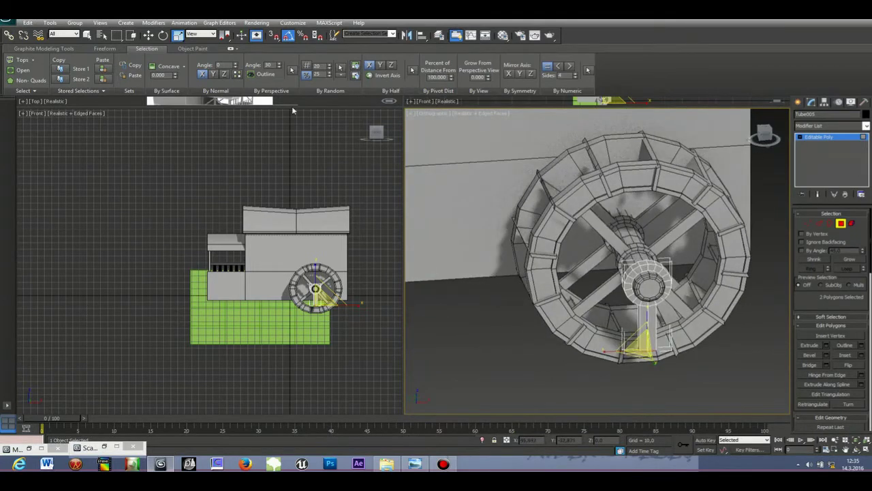
pyautogui.click(149, 35)
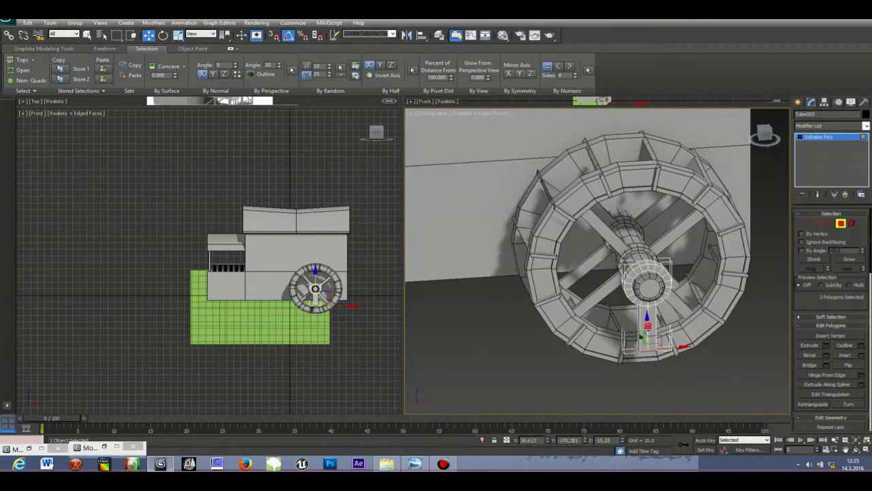
pyautogui.moveTo(648, 326)
pyautogui.mouseDown()
pyautogui.moveTo(648, 357)
pyautogui.moveTo(647, 342)
pyautogui.mouseUp()
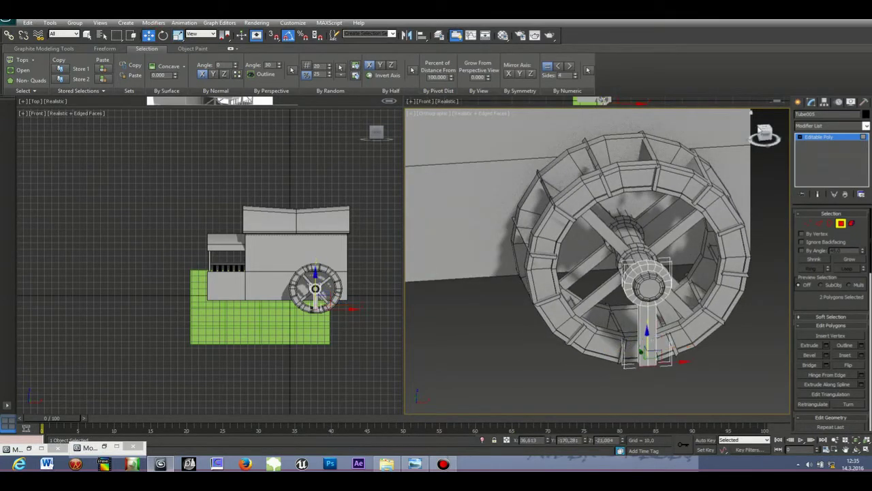
# Shorten the support post slightly by raising its bottom faces, and finish editing the ring's polygons
pyautogui.moveTo(761, 129)
pyautogui.mouseDown()
pyautogui.moveTo(782, 125)
pyautogui.moveTo(761, 132)
pyautogui.moveTo(774, 142)
pyautogui.moveTo(784, 133)
pyautogui.moveTo(748, 135)
pyautogui.mouseUp()
pyautogui.moveTo(730, 135)
pyautogui.mouseDown()
pyautogui.moveTo(749, 134)
pyautogui.moveTo(730, 135)
pyautogui.mouseUp()
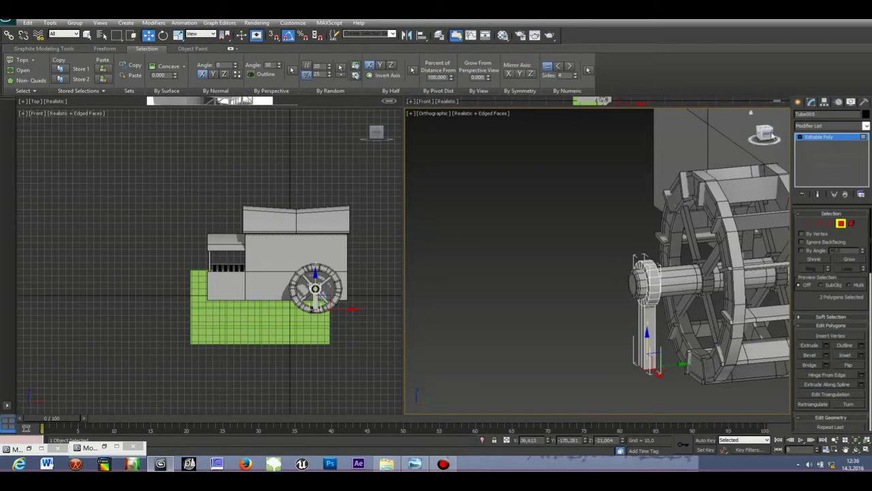
pyautogui.moveTo(765, 133); pyautogui.dragTo(782, 137)
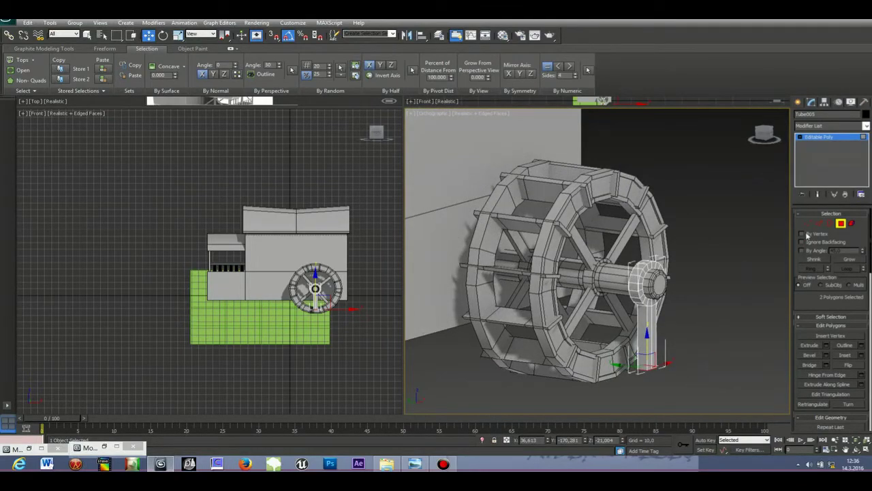
pyautogui.moveTo(647, 340); pyautogui.dragTo(647, 326)
pyautogui.click(719, 256)
pyautogui.click(798, 102)
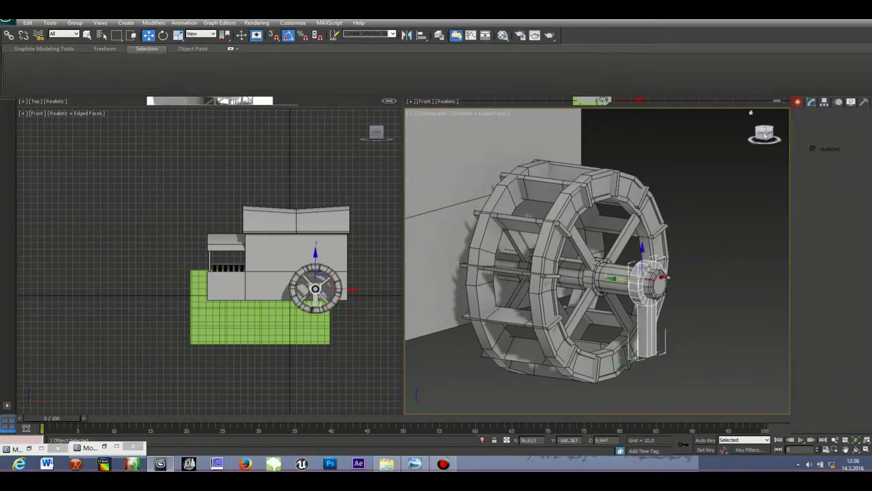
# Try raising the water wheel together with its axle parts slightly along the vertical axis
pyautogui.click(724, 189)
pyautogui.scroll(-6, 767, 223)
pyautogui.scroll(2, 768, 224)
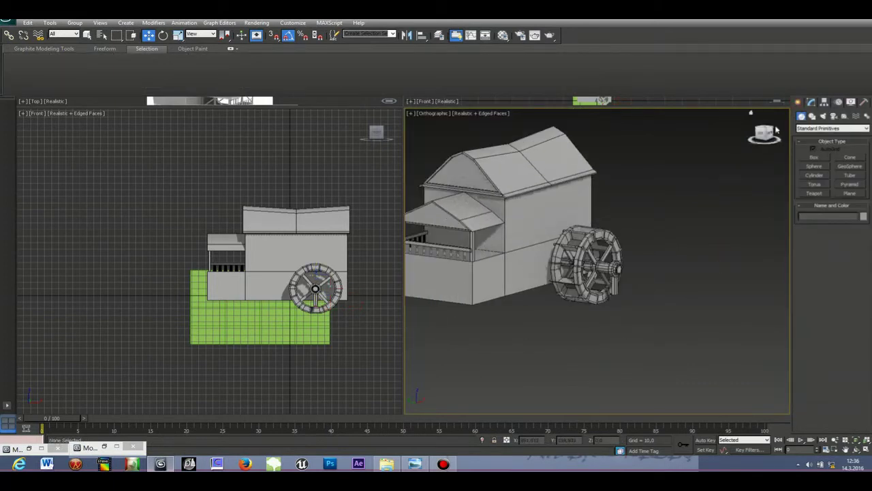
pyautogui.moveTo(769, 132); pyautogui.dragTo(715, 133)
pyautogui.moveTo(596, 170); pyautogui.dragTo(584, 198)
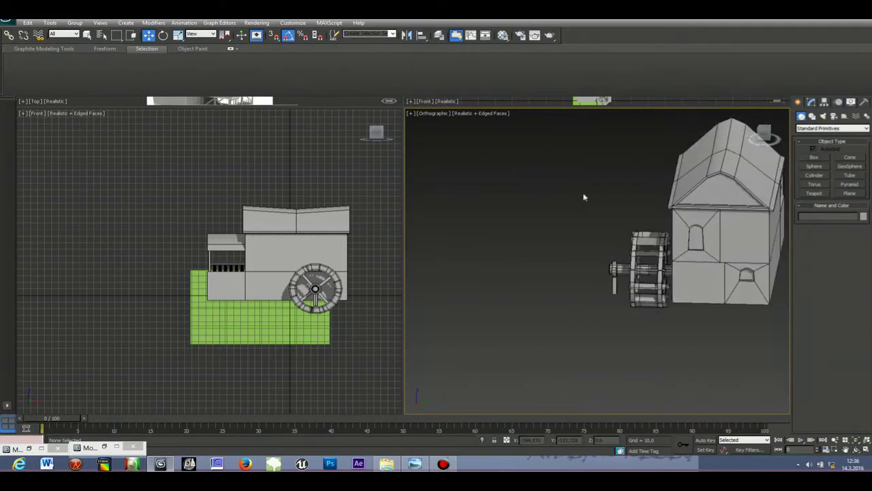
pyautogui.moveTo(664, 327); pyautogui.dragTo(652, 332)
pyautogui.click(588, 225)
pyautogui.moveTo(647, 250)
pyautogui.mouseDown()
pyautogui.moveTo(647, 240)
pyautogui.moveTo(647, 248)
pyautogui.mouseUp()
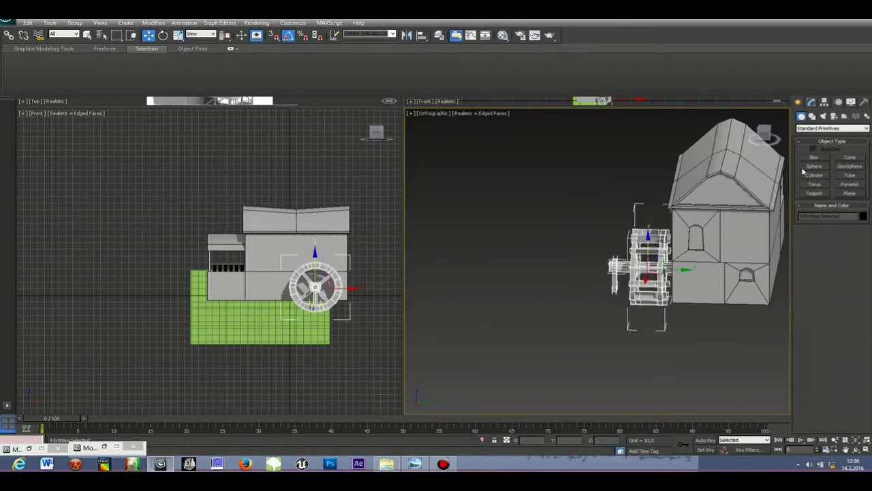
pyautogui.keyDown('alt'); pyautogui.moveTo(751, 111); pyautogui.dragTo(782, 136, button='middle'); pyautogui.keyUp('alt')
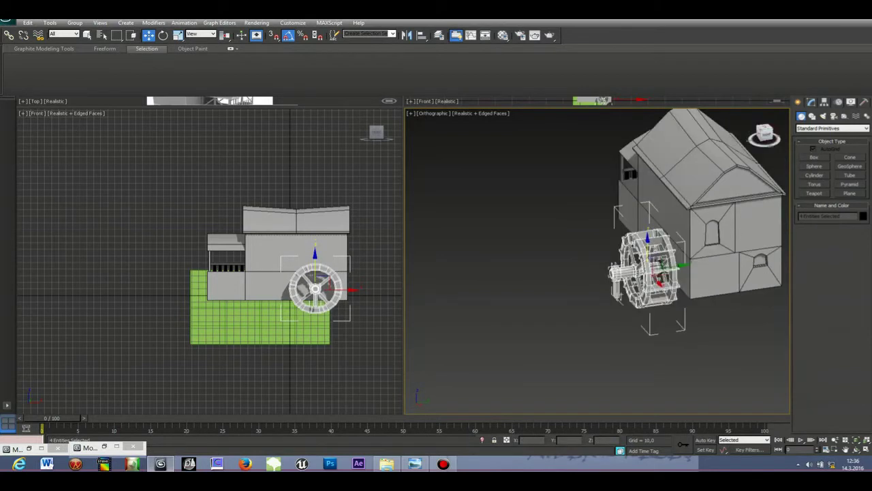
# Group the water wheel with its two inner axle rings, keeping the suggested group name
pyautogui.scroll(5, 782, 204)
pyautogui.click(778, 265)
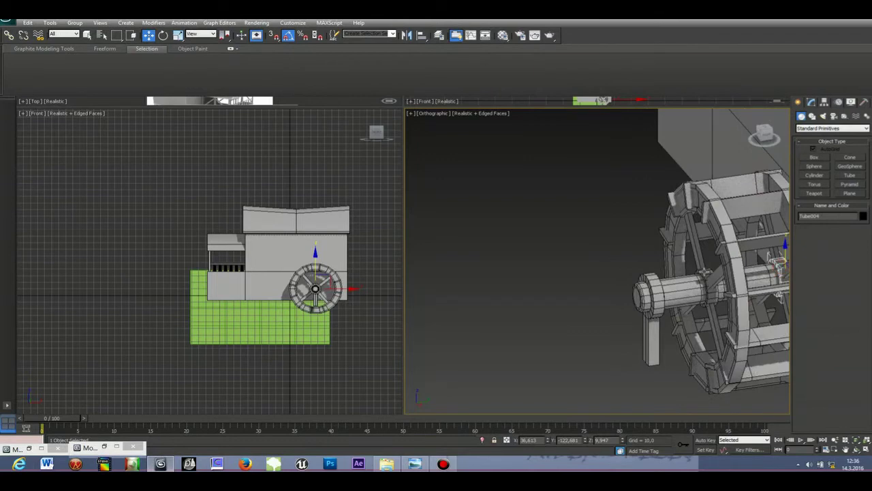
pyautogui.keyDown('ctrl'); pyautogui.click(707, 279); pyautogui.keyUp('ctrl')
pyautogui.keyDown('ctrl'); pyautogui.click(701, 276); pyautogui.keyUp('ctrl')
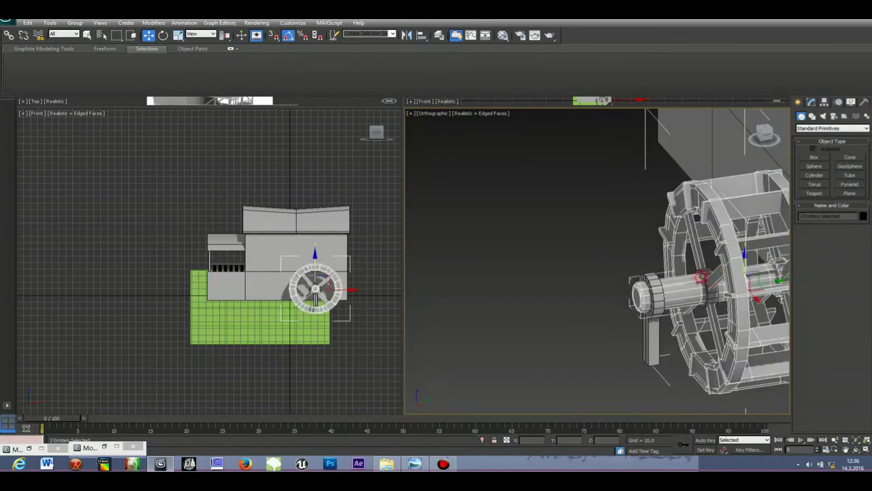
pyautogui.keyDown('ctrl'); pyautogui.click(701, 276); pyautogui.keyUp('ctrl')
pyautogui.keyDown('ctrl'); pyautogui.click(705, 273); pyautogui.keyUp('ctrl')
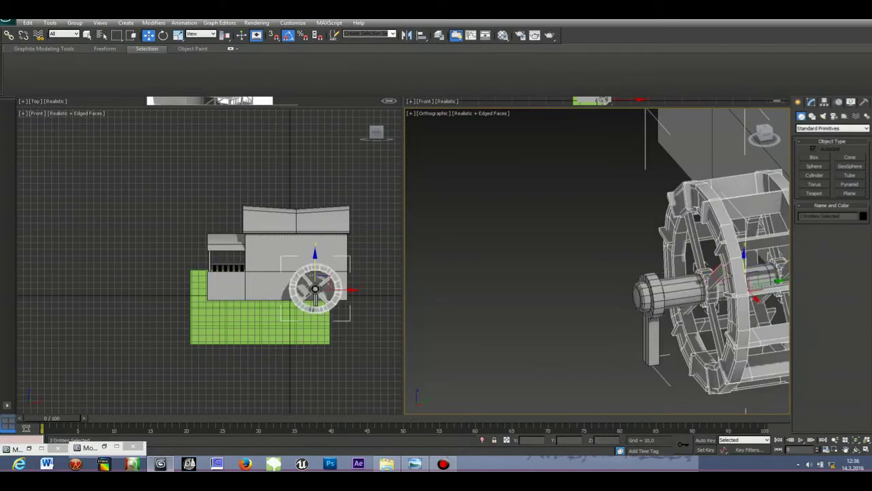
pyautogui.moveTo(765, 134)
pyautogui.mouseDown()
pyautogui.moveTo(790, 142)
pyautogui.moveTo(750, 139)
pyautogui.mouseUp()
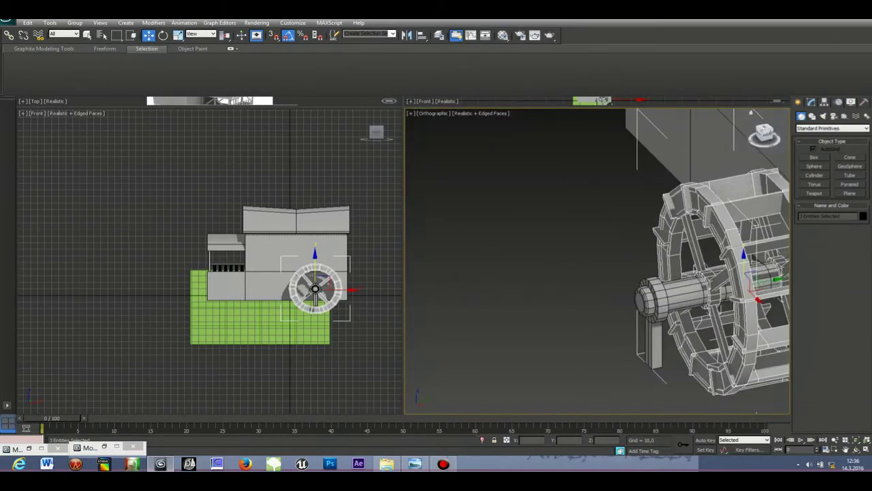
pyautogui.click(74, 22)
pyautogui.click(82, 31)
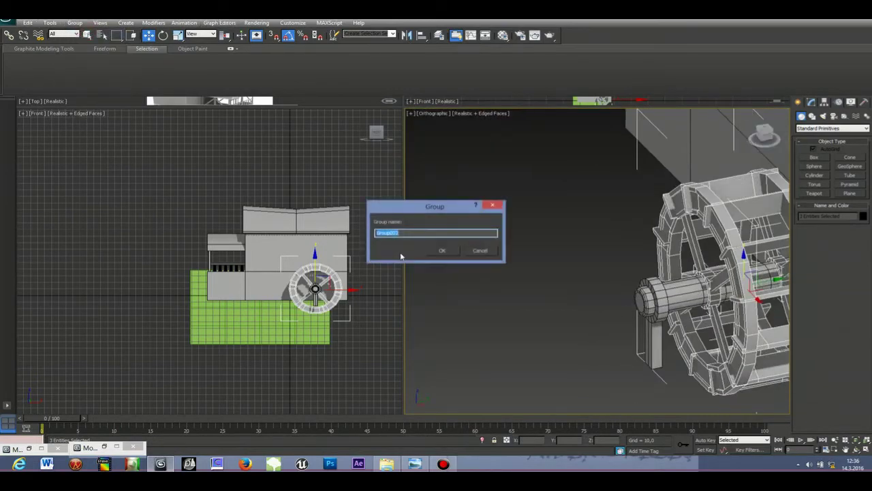
pyautogui.click(441, 251)
pyautogui.click(593, 267)
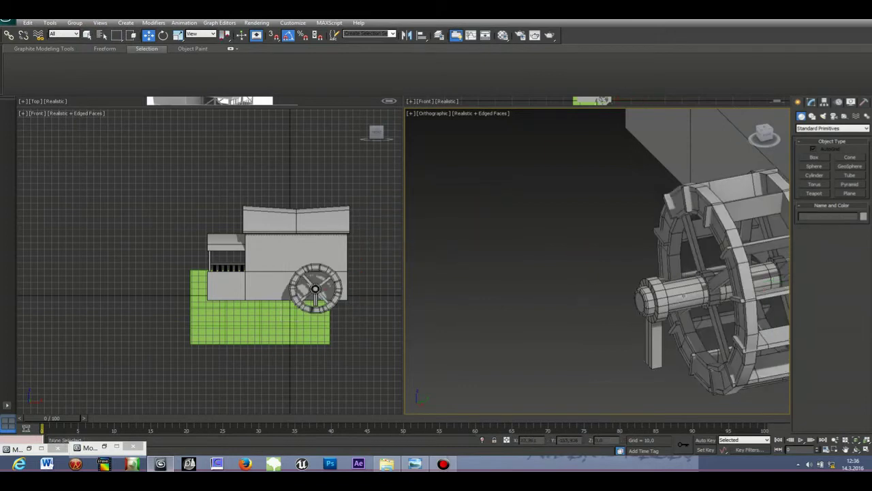
# Combine the wheel group and the end ring with its support post into one group, keeping the suggested name
pyautogui.click(690, 294)
pyautogui.click(713, 291)
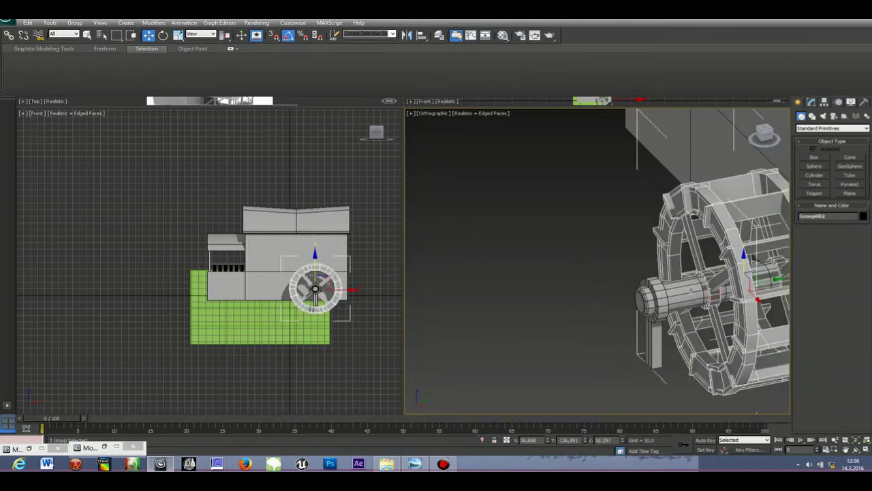
pyautogui.keyDown('ctrl'); pyautogui.click(660, 307); pyautogui.keyUp('ctrl')
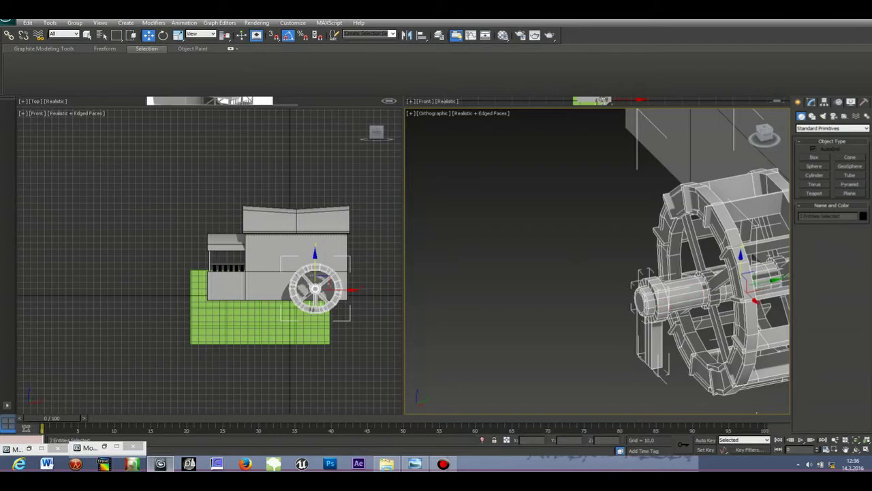
pyautogui.click(74, 23)
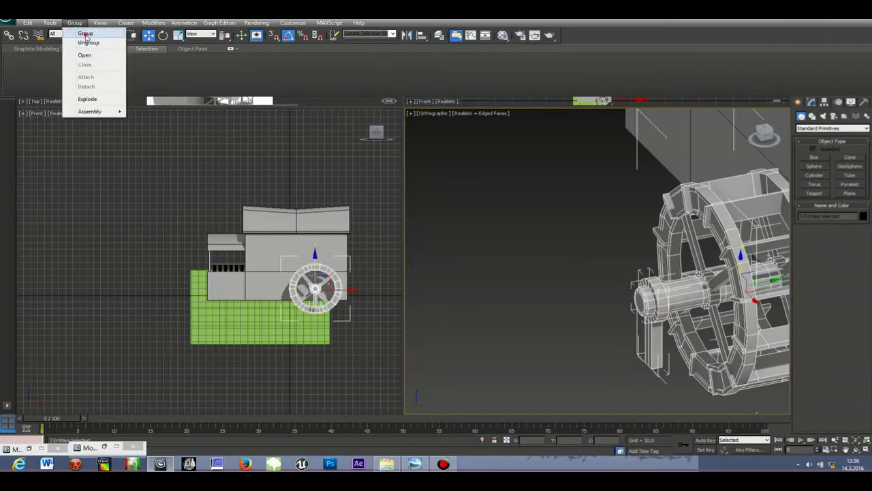
pyautogui.click(83, 31)
pyautogui.click(441, 250)
pyautogui.scroll(-5, 588, 292)
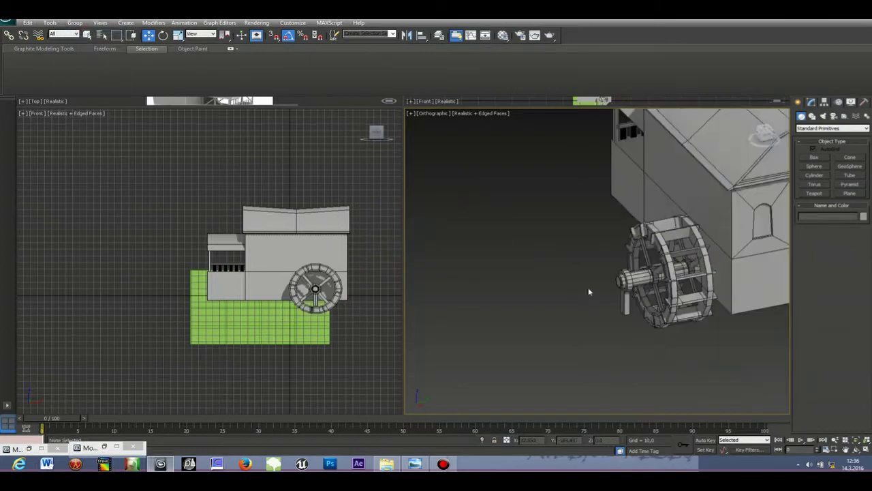
# Raise the complete water wheel group by about 4 units along the vertical axis
pyautogui.moveTo(650, 239); pyautogui.dragTo(650, 237)
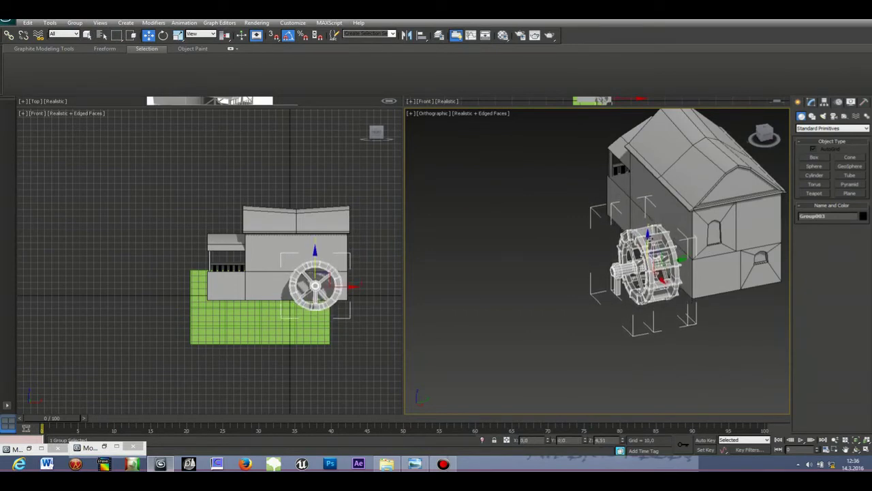
pyautogui.click(452, 222)
pyautogui.moveTo(764, 133); pyautogui.dragTo(746, 126)
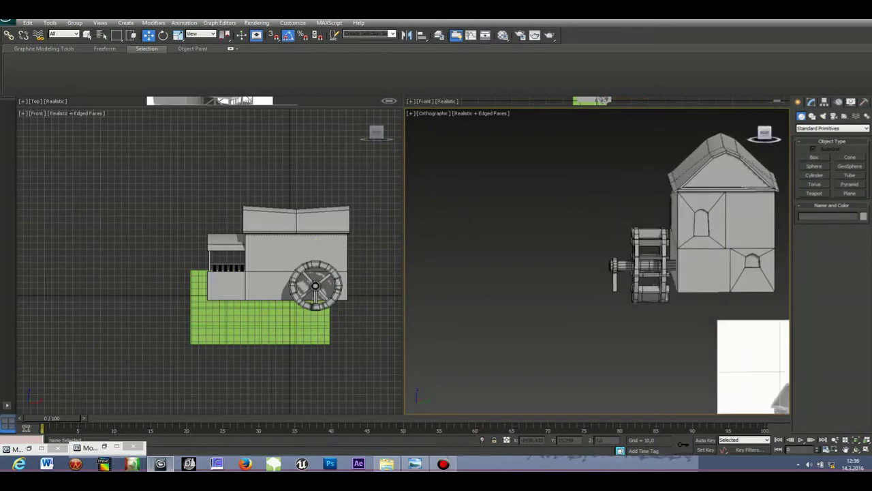
pyautogui.keyDown('alt'); pyautogui.moveTo(432, 232); pyautogui.dragTo(465, 278, button='middle'); pyautogui.keyUp('alt')
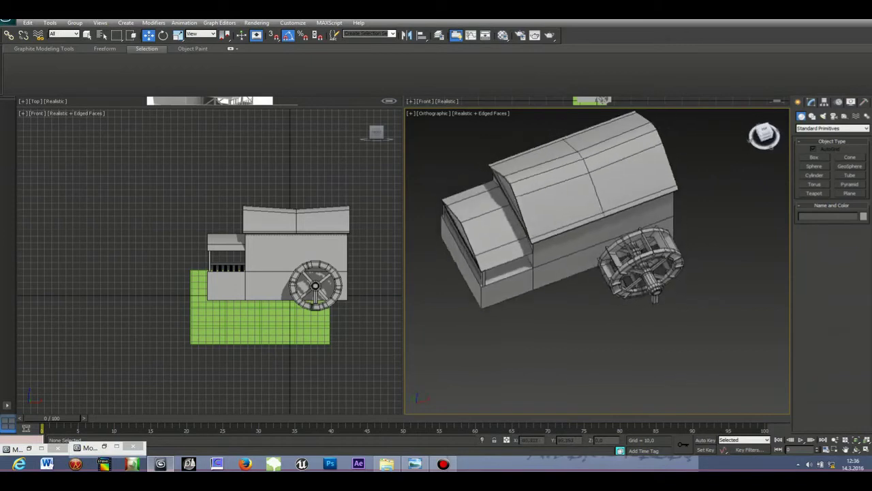
pyautogui.moveTo(769, 138); pyautogui.dragTo(761, 139)
pyautogui.click(763, 133)
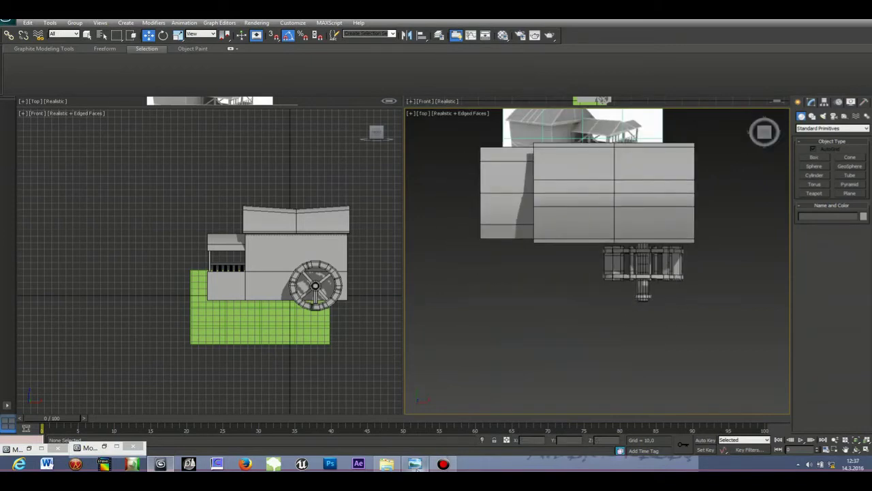
# Switch to the photo viewer to examine the base beside the wheel in the watermill reference image, and return to the 3ds Max scene
pyautogui.moveTo(415, 465)
pyautogui.moveTo(380, 464)
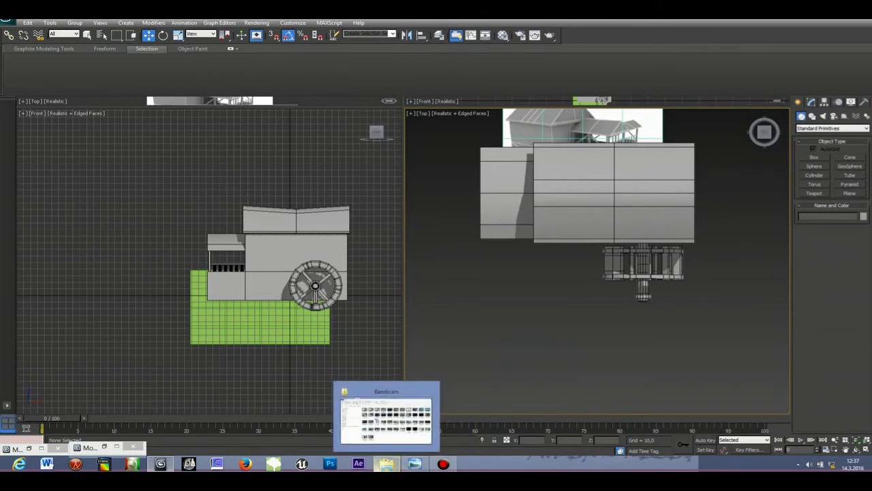
pyautogui.click(415, 464)
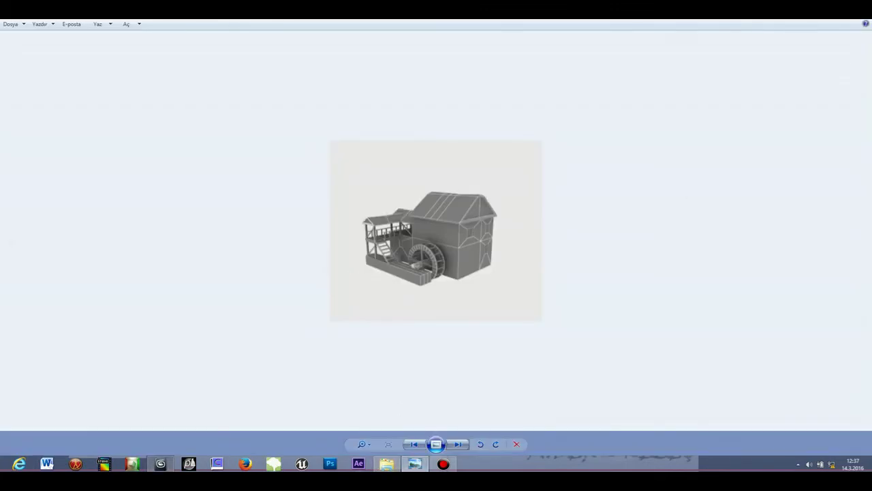
pyautogui.click(827, 16)
pyautogui.click(741, 128)
pyautogui.click(156, 468)
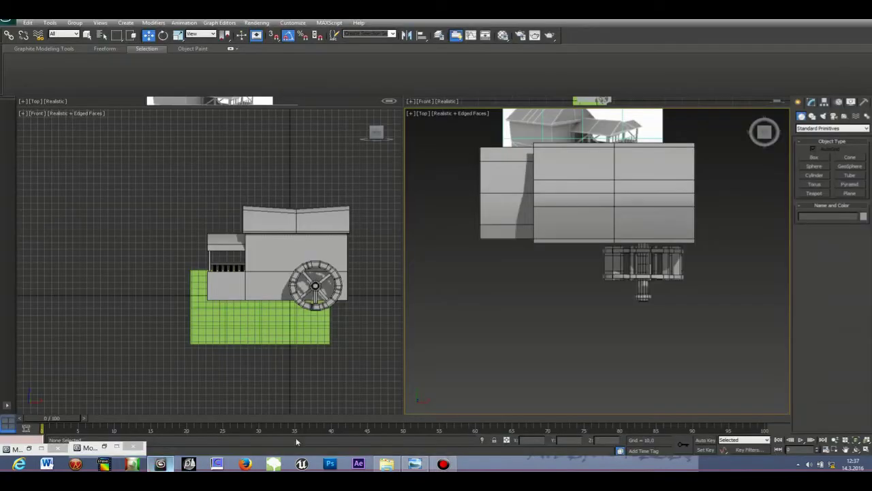
# Create a long box with a footprint of about 48 by 212 alongside the mill, beyond the wheel's free axle end
pyautogui.moveTo(764, 132); pyautogui.dragTo(734, 105)
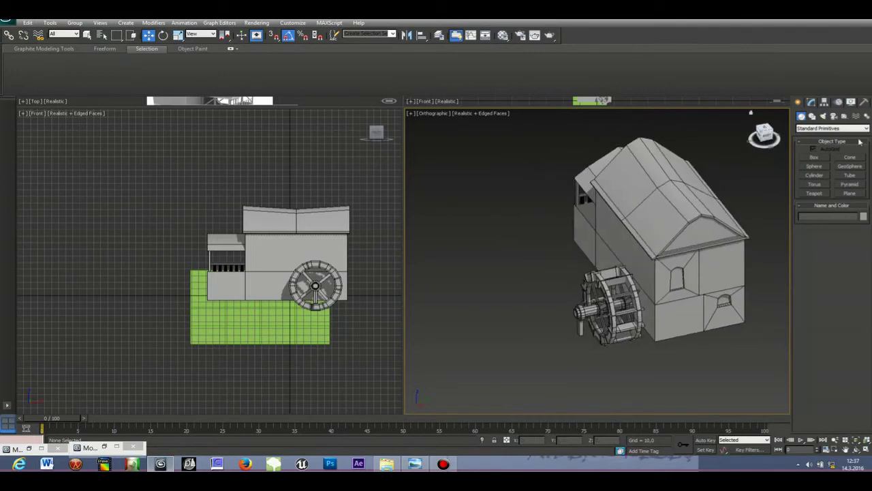
pyautogui.click(812, 102)
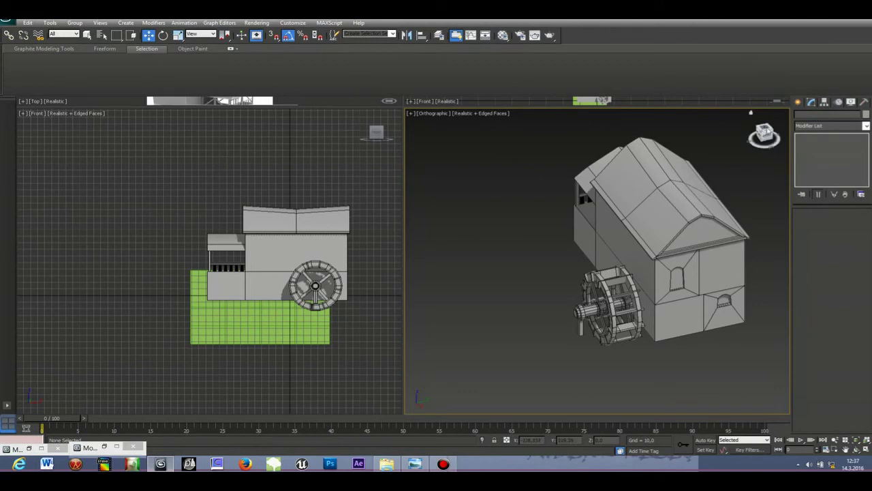
pyautogui.click(768, 129)
pyautogui.click(798, 102)
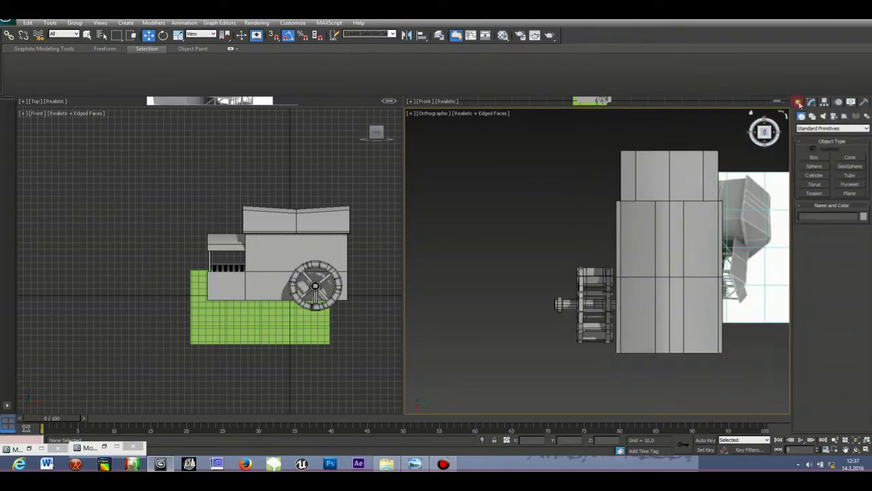
pyautogui.click(815, 157)
pyautogui.moveTo(504, 151); pyautogui.dragTo(556, 366)
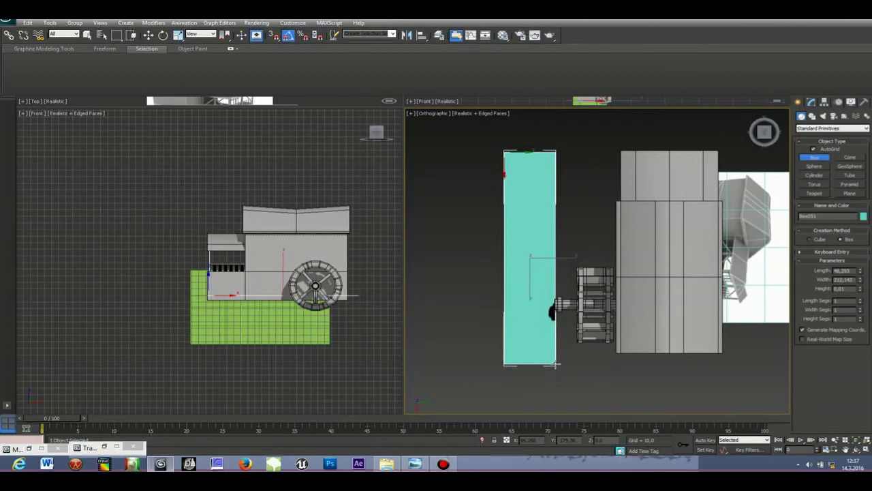
pyautogui.click(546, 316)
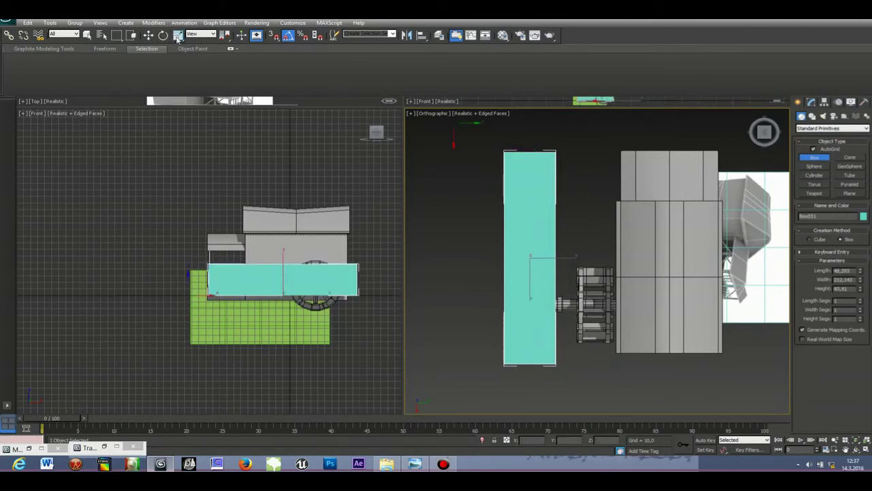
# Lower the new box to Z about -7.65, level with the base of the house
pyautogui.click(148, 36)
pyautogui.moveTo(774, 131); pyautogui.dragTo(778, 75)
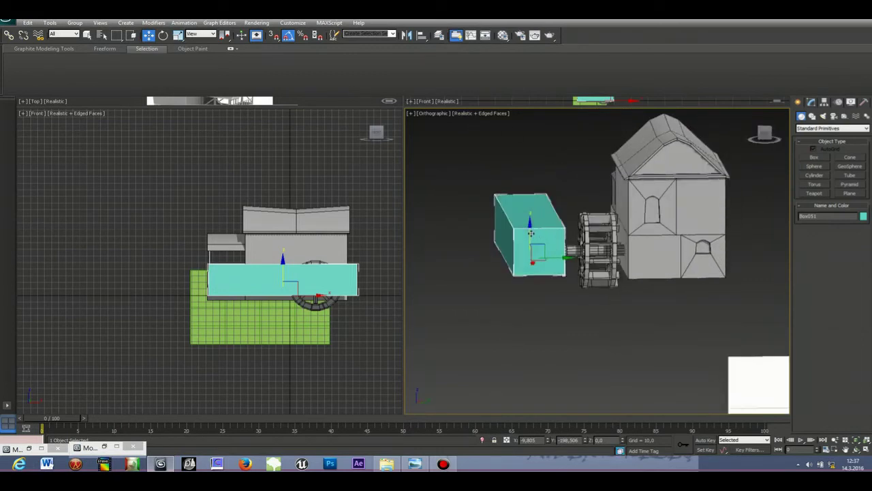
pyautogui.moveTo(529, 234); pyautogui.dragTo(529, 241)
pyautogui.click(623, 302)
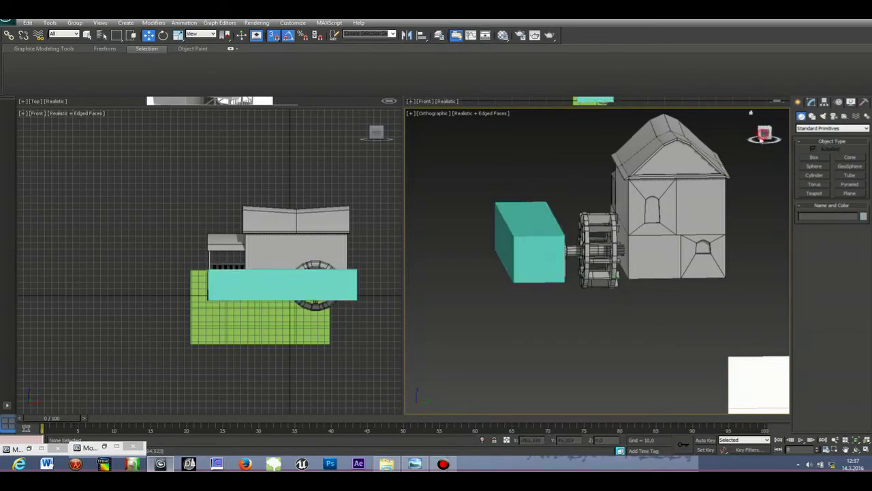
pyautogui.moveTo(763, 134)
pyautogui.mouseDown()
pyautogui.moveTo(729, 138)
pyautogui.moveTo(749, 130)
pyautogui.moveTo(768, 135)
pyautogui.moveTo(768, 145)
pyautogui.mouseUp()
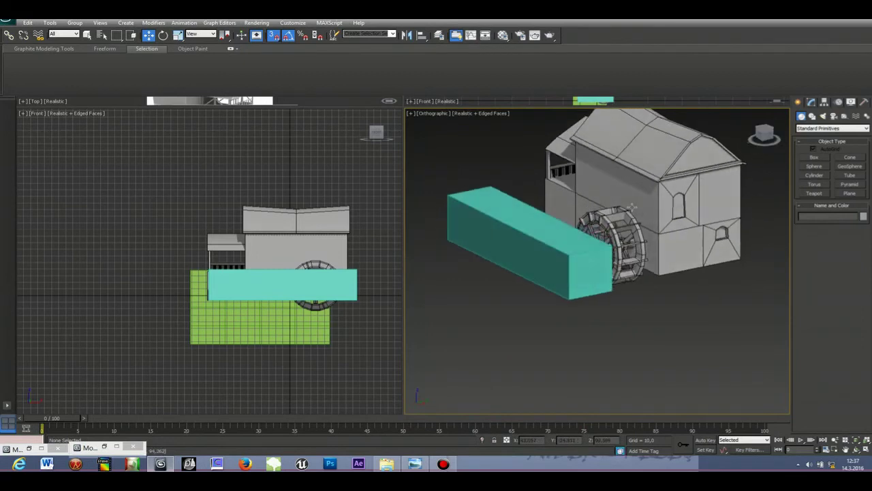
# Convert the long box to an Editable Poly
pyautogui.click(581, 251)
pyautogui.click(811, 103)
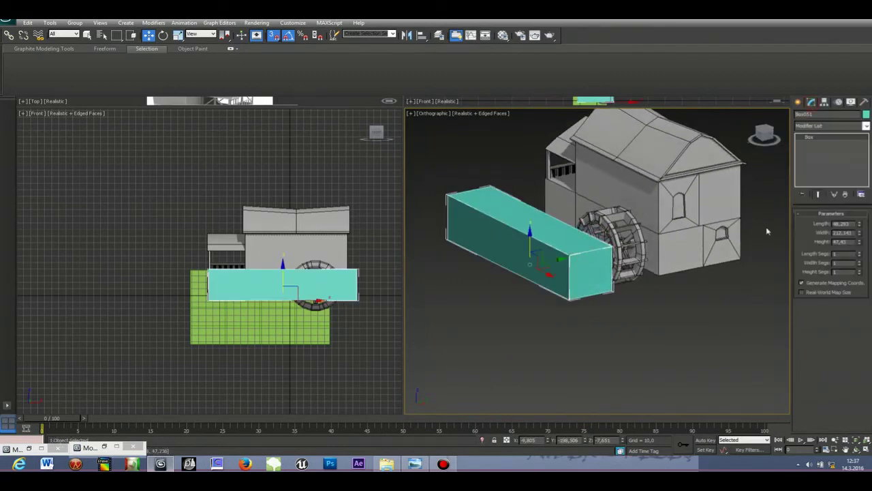
pyautogui.rightClick(572, 247)
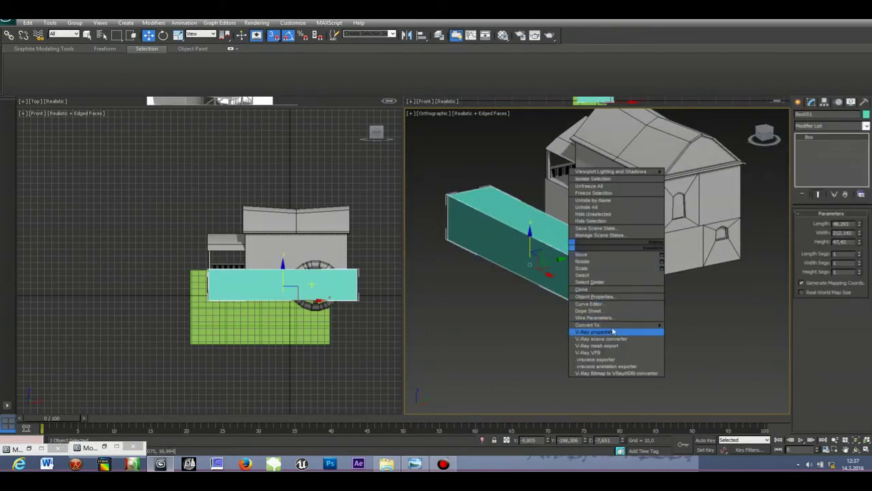
pyautogui.click(684, 331)
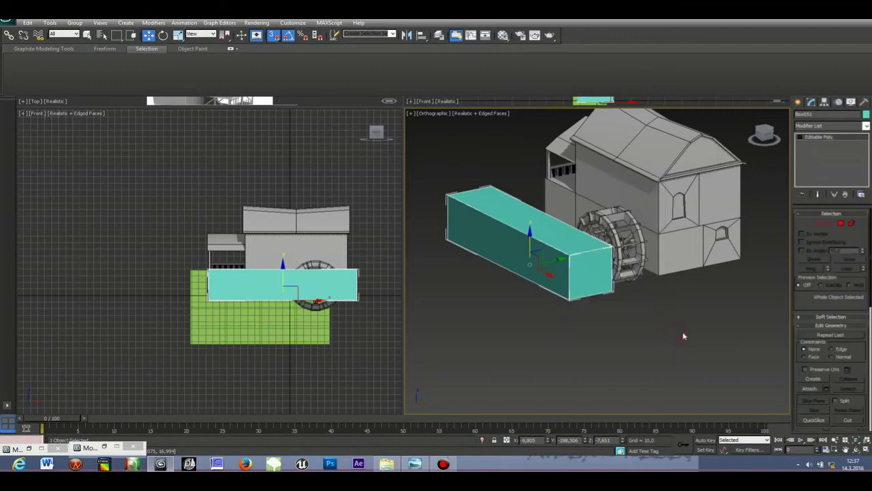
# Move the box's top face down to turn the box into a low slab below the axle
pyautogui.click(841, 225)
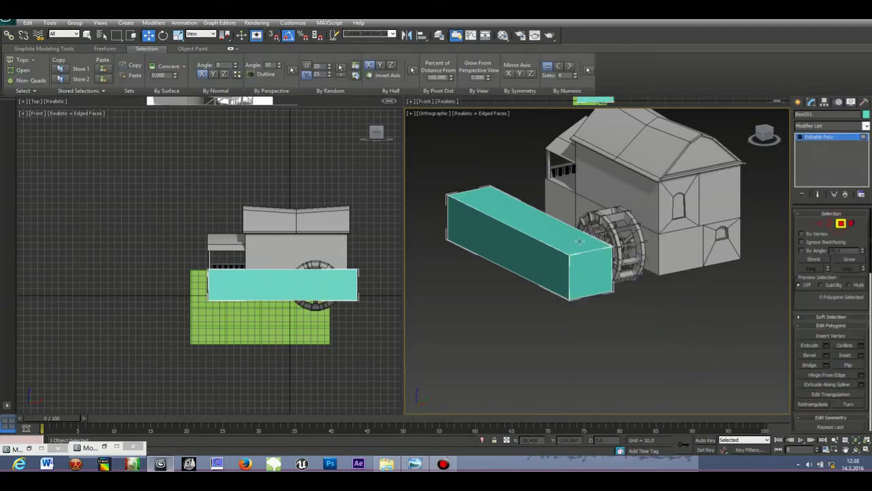
pyautogui.click(560, 237)
pyautogui.moveTo(529, 192); pyautogui.dragTo(514, 227)
pyautogui.click(653, 321)
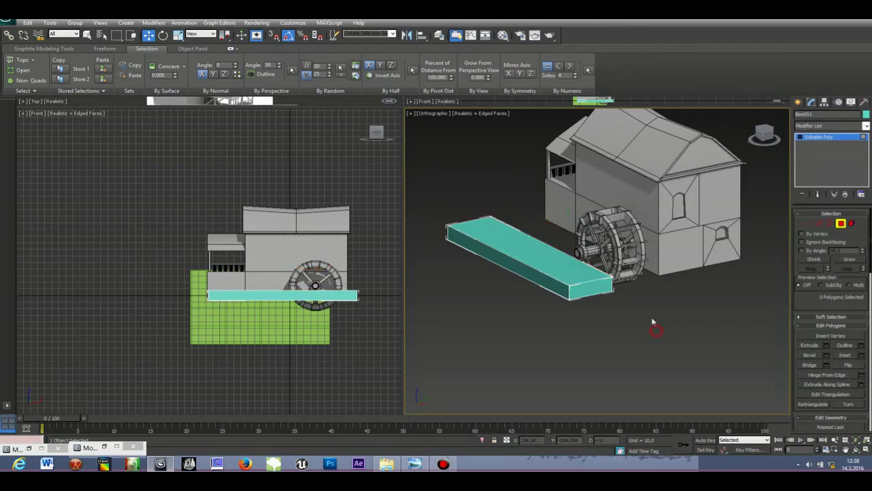
# Pull the lower edge of the slab's wheel-side end outward along its length to form a sloping end
pyautogui.click(820, 225)
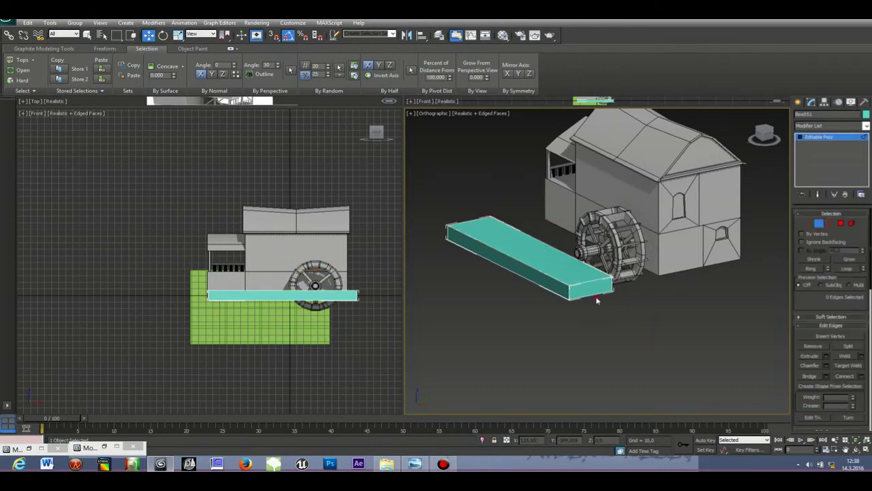
pyautogui.click(596, 295)
pyautogui.moveTo(605, 304); pyautogui.dragTo(630, 325)
pyautogui.click(722, 271)
# Move the sloping end's lower edge back toward the slab to make the slope shorter and steeper
pyautogui.moveTo(766, 135); pyautogui.dragTo(773, 136)
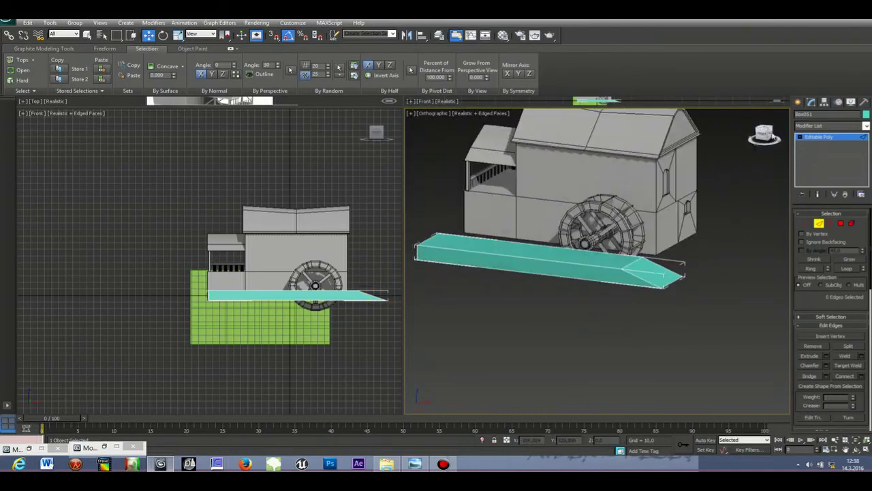
pyautogui.click(677, 282)
pyautogui.moveTo(694, 284); pyautogui.dragTo(677, 283)
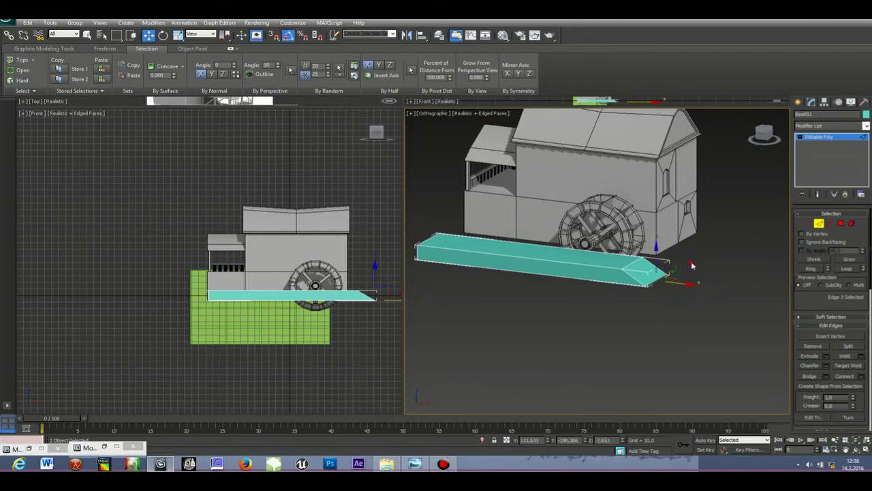
pyautogui.click(693, 266)
pyautogui.moveTo(777, 134); pyautogui.dragTo(765, 133)
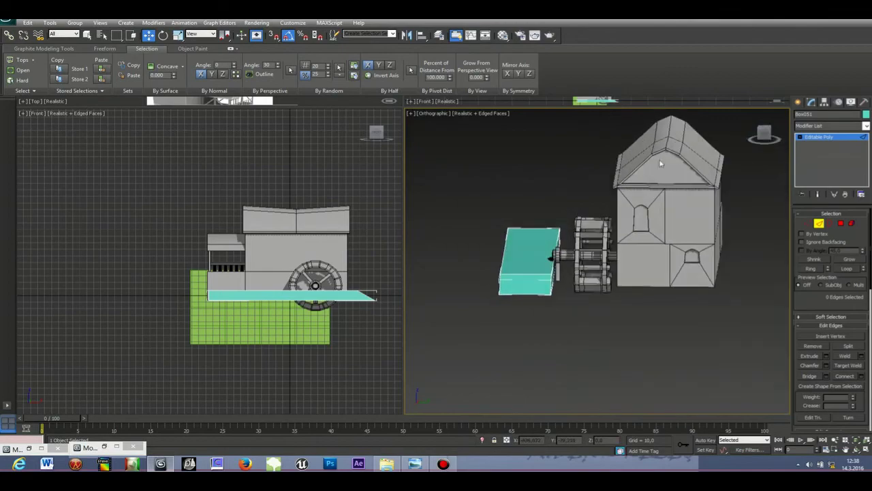